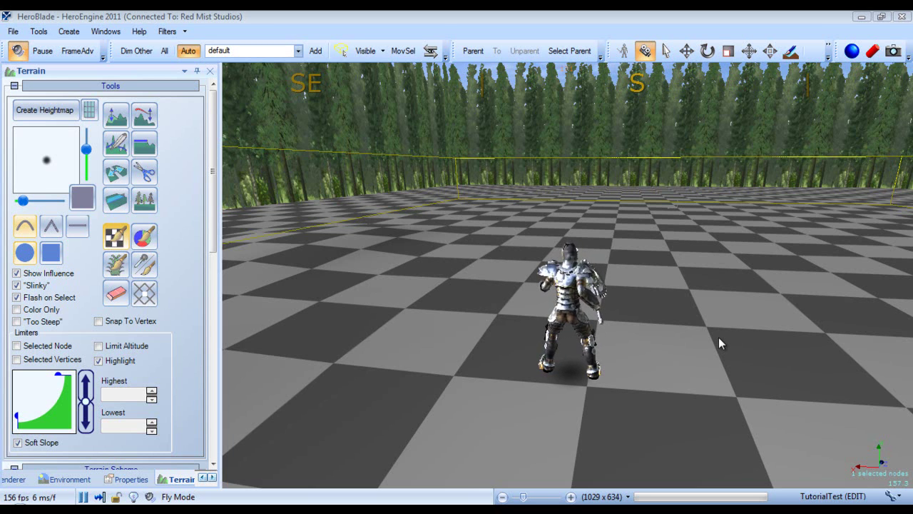
- Activate the terrain brush with the Paint Texture tool
mouse_move(556, 261)
right_down()
mouse_move(532, 264)
mouse_move(598, 278)
mouse_move(555, 271)
right_up()
click(555, 271)
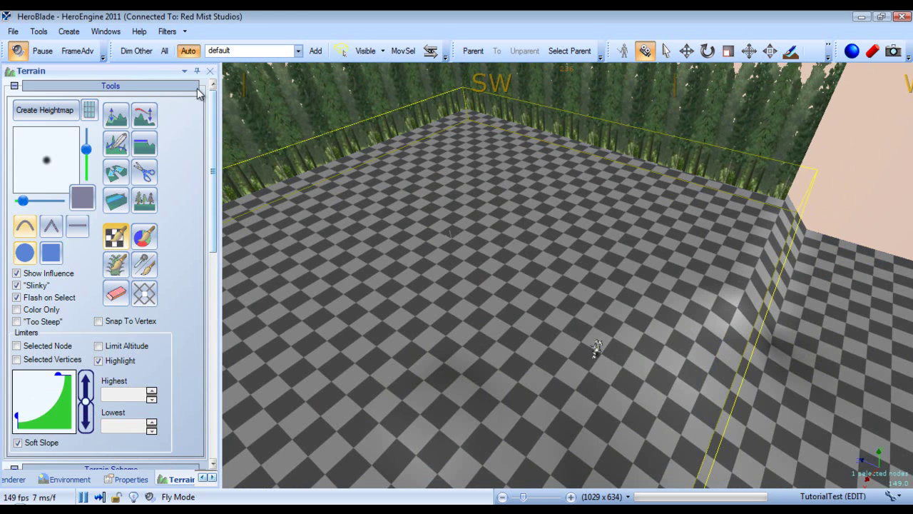
click(104, 32)
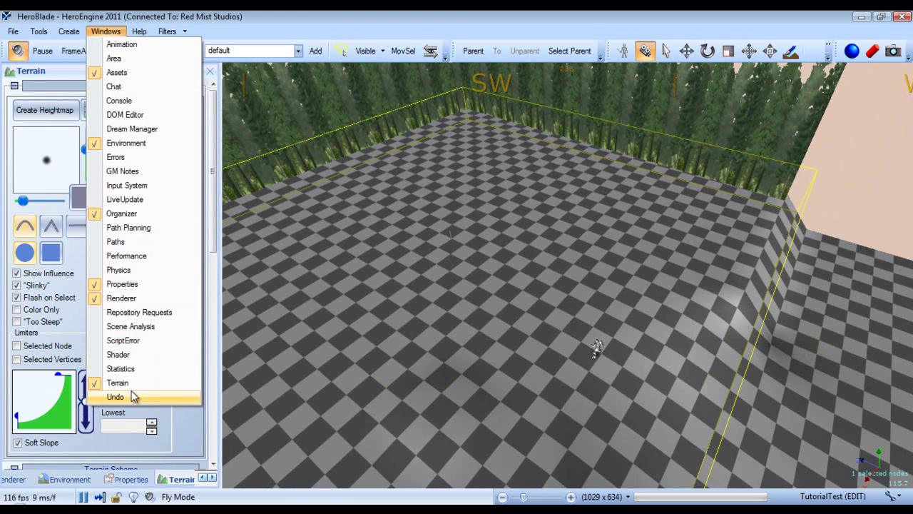
click(476, 11)
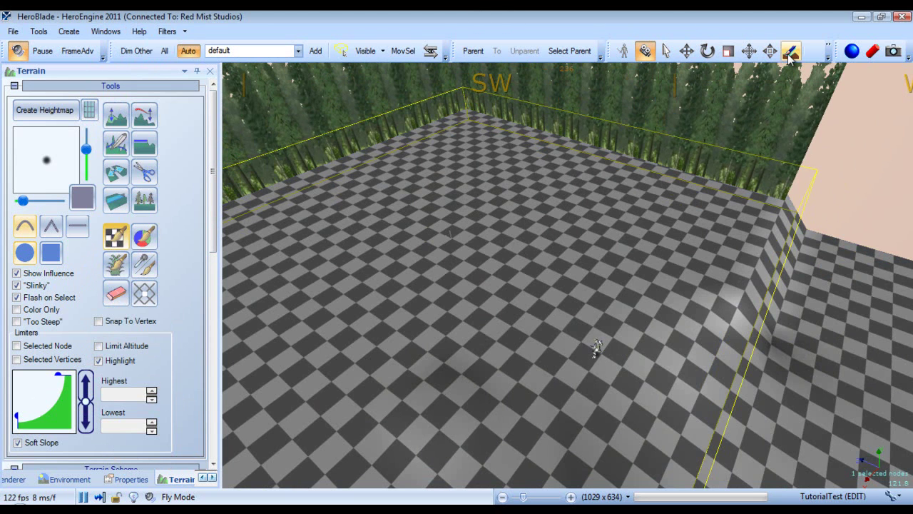
click(114, 237)
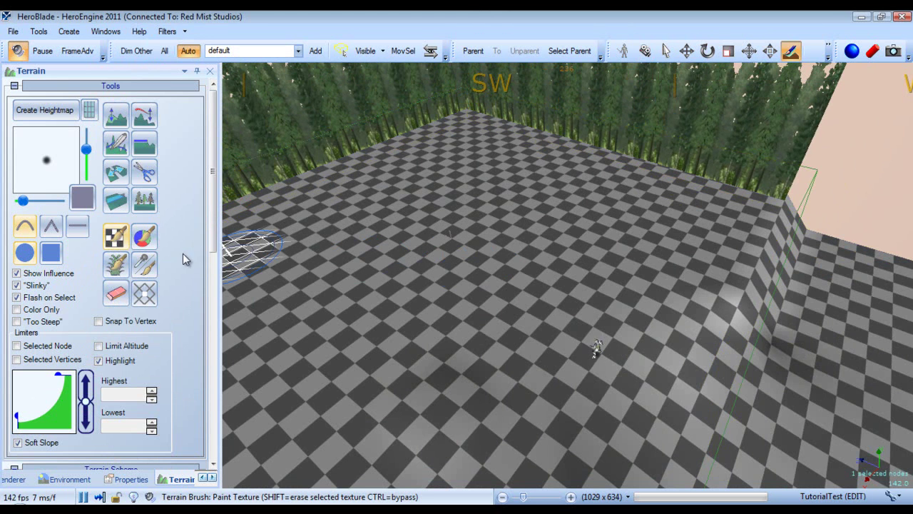
- Add the prairie_grass01_d.dds texture from the Grass_Moss folder to Layer 1 of the terrain textures
scroll(211, 236, down, 5)
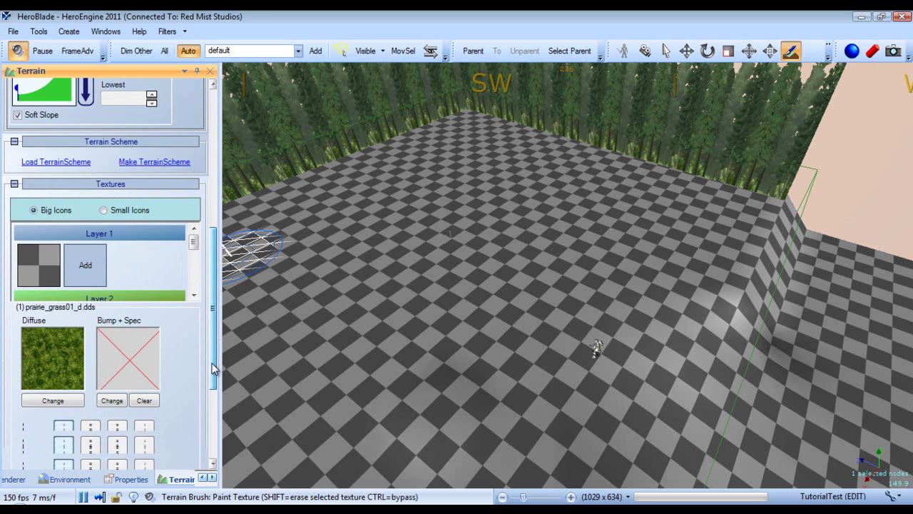
mouse_move(197, 254)
mouse_down()
mouse_move(197, 285)
mouse_move(198, 247)
mouse_up()
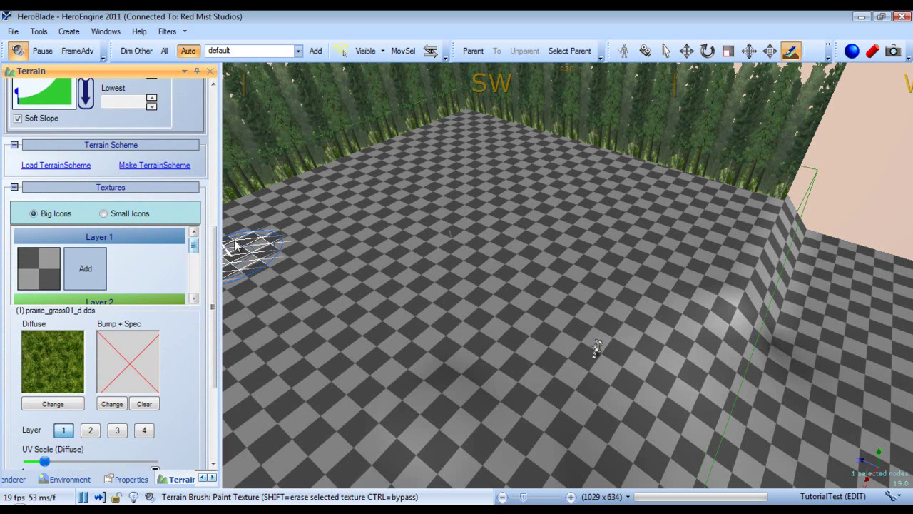
right_drag(521, 233, 516, 233)
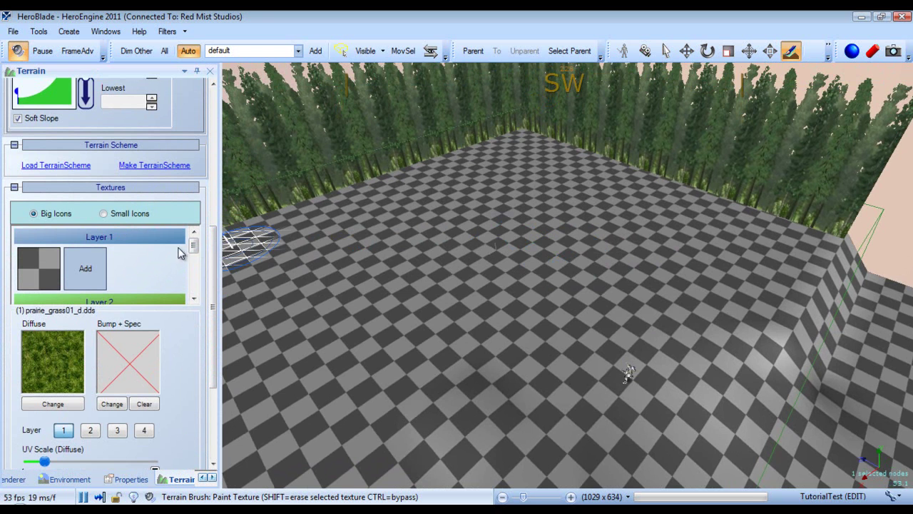
drag(194, 247, 195, 248)
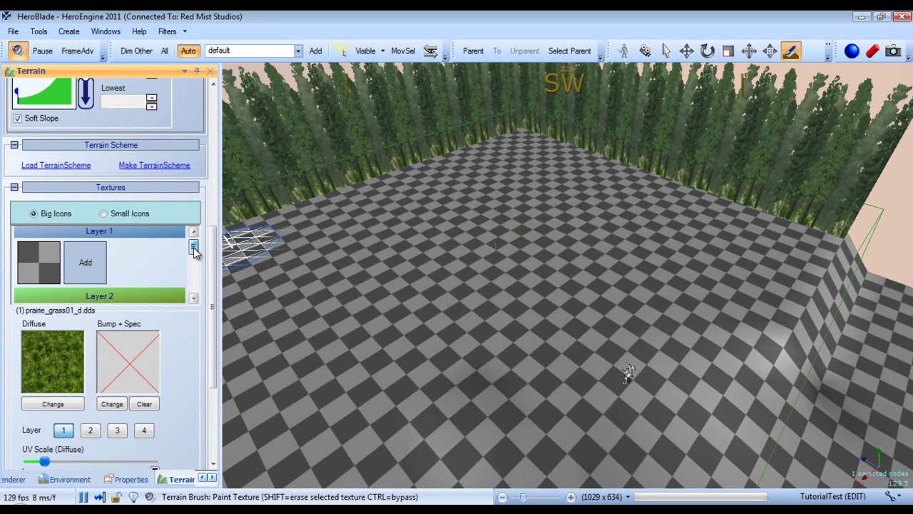
click(85, 264)
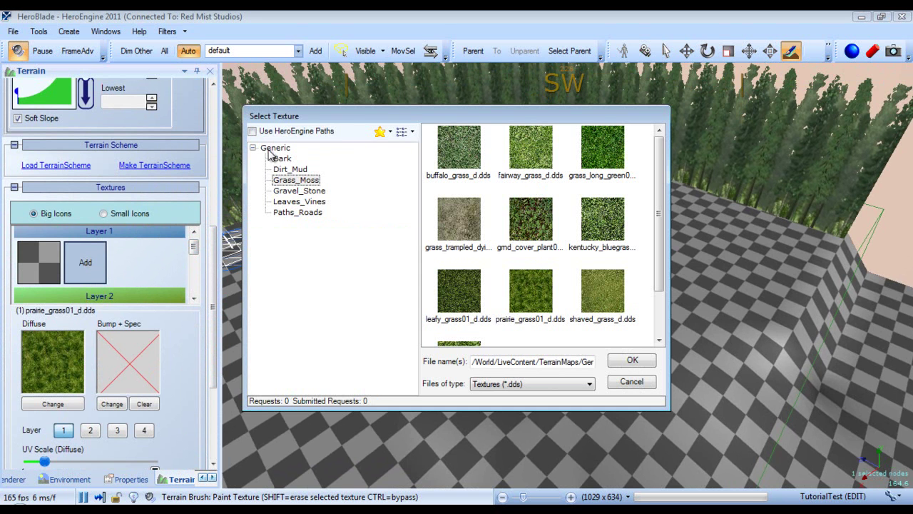
double_click(534, 297)
- Try assigning the prairie grass texture to other layers and return it to layer 1
scroll(198, 264, down, 5)
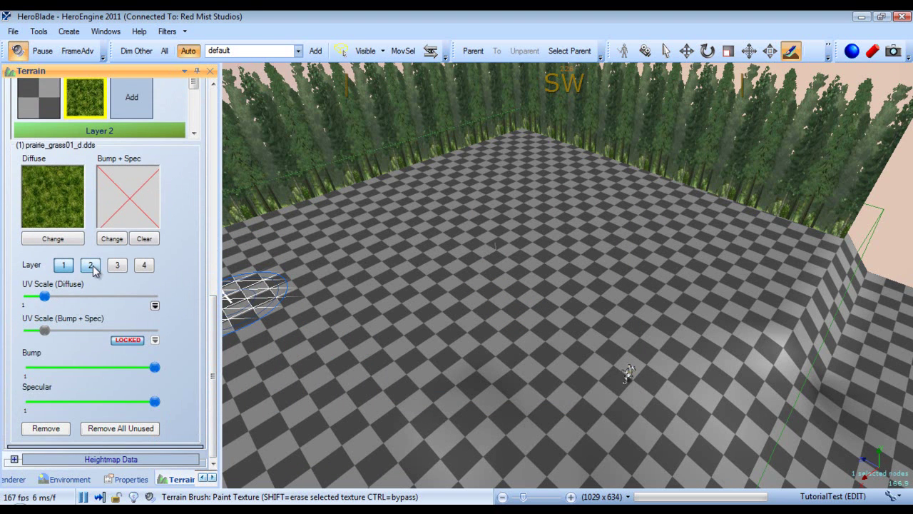
click(91, 266)
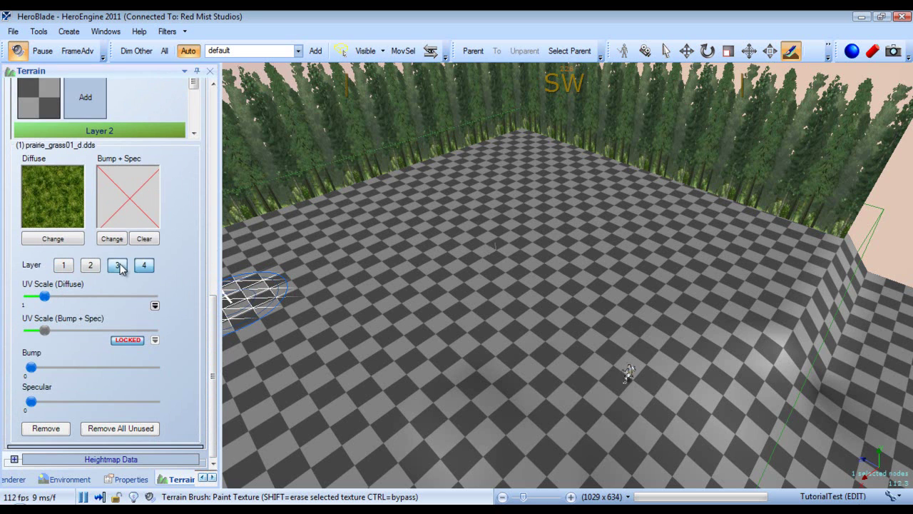
click(64, 265)
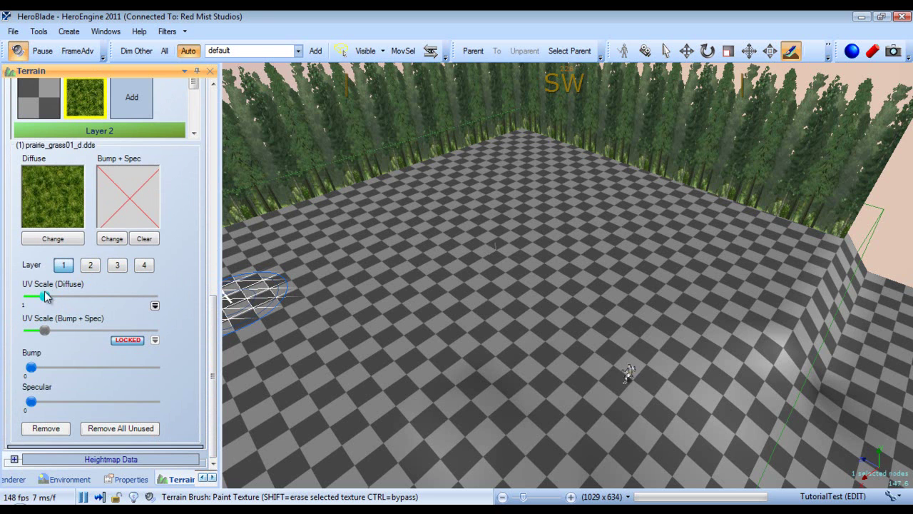
- Set the grass texture's diffuse UV scale to 2.72 and paint a grass patch in the middle of the terrain
drag(45, 296, 71, 297)
mouse_move(492, 303)
mouse_down()
mouse_move(471, 303)
mouse_move(597, 262)
mouse_move(606, 285)
mouse_move(555, 270)
mouse_move(515, 236)
mouse_move(593, 273)
mouse_move(530, 255)
mouse_up()
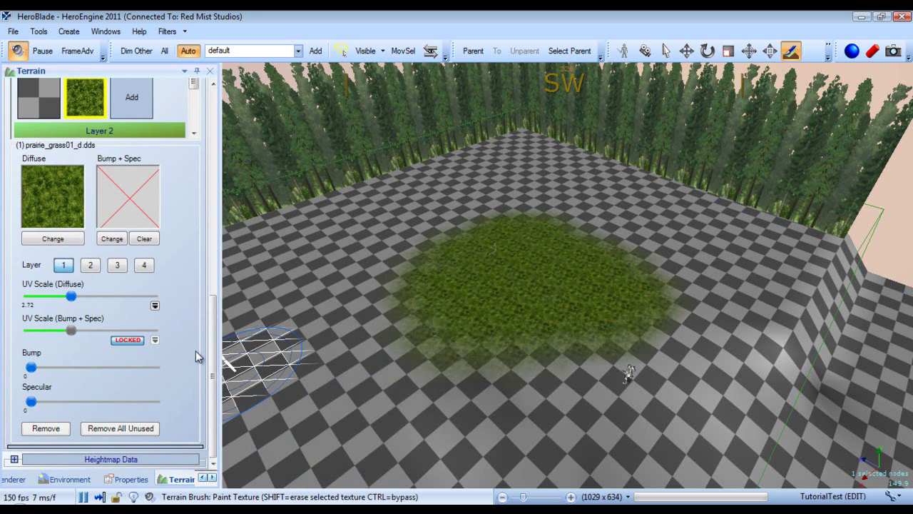
- Set the prairie grass texture's diffuse UV scale to exactly 1
drag(70, 299, 50, 302)
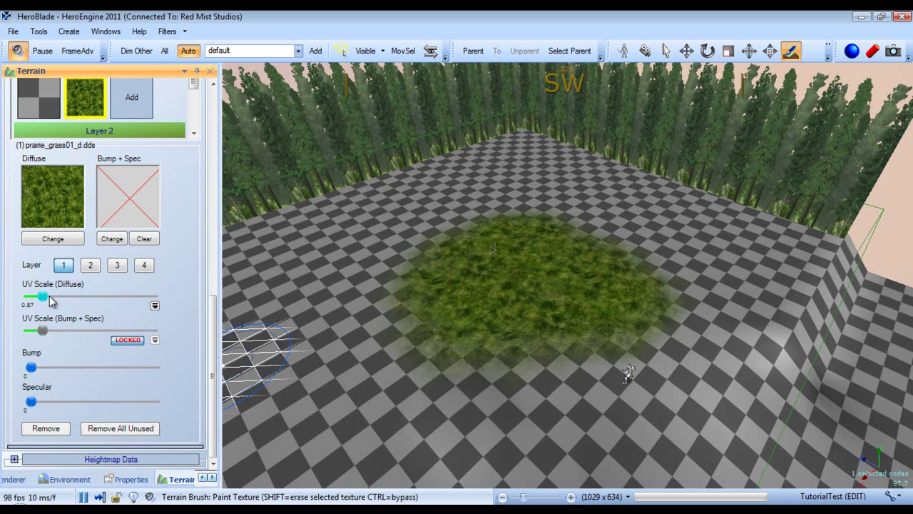
click(154, 305)
text(1)
key(Return)
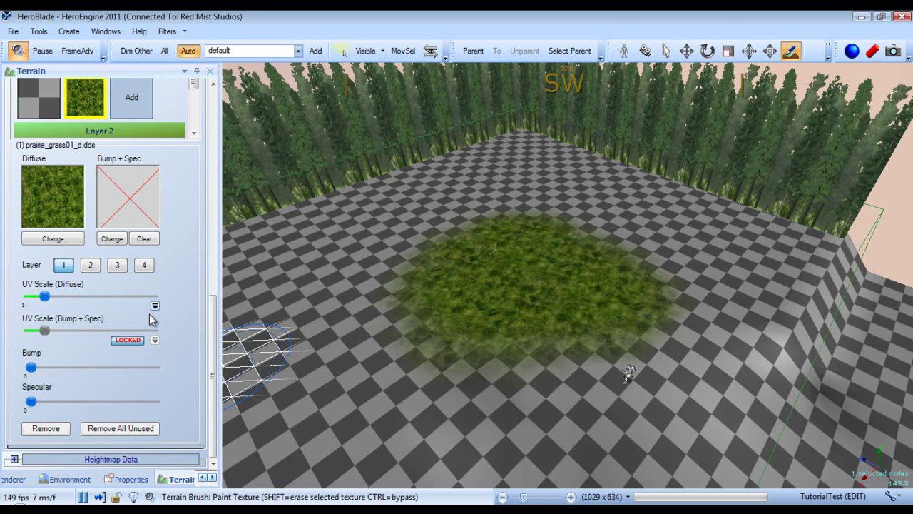
- Try prairie_grass01_n.dds as the grass texture's Bump + Spec map and clear it again
click(140, 340)
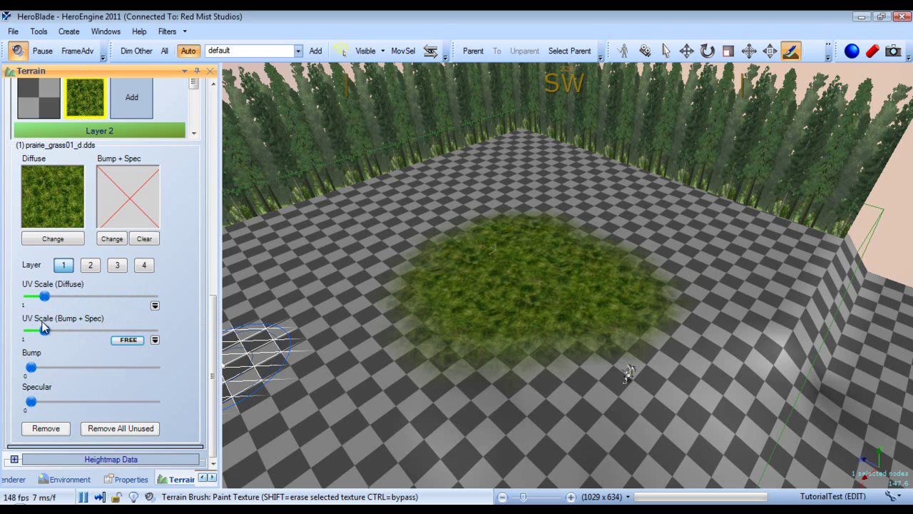
click(126, 339)
click(111, 239)
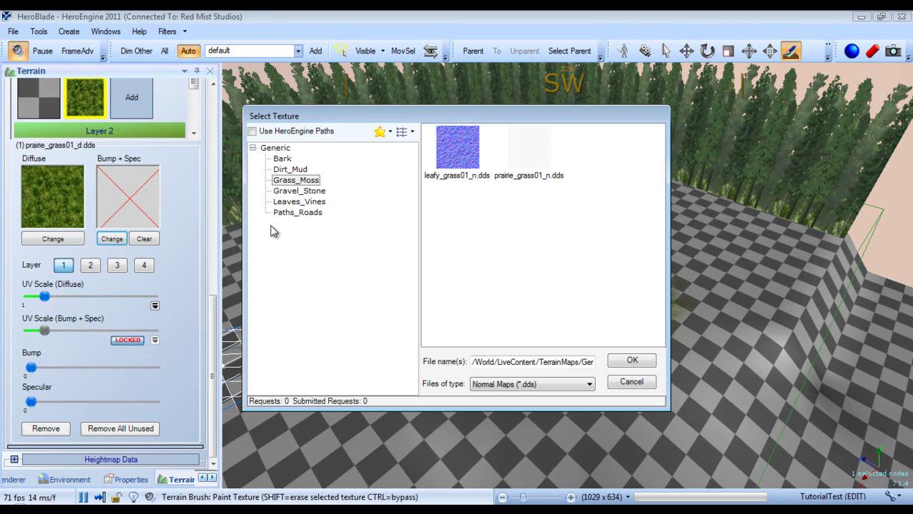
double_click(538, 157)
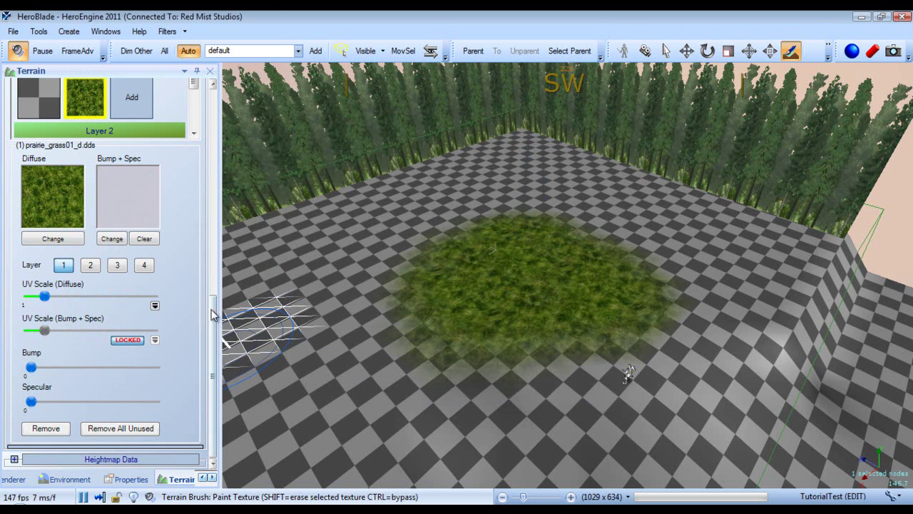
scroll(212, 315, up, 2)
click(157, 280)
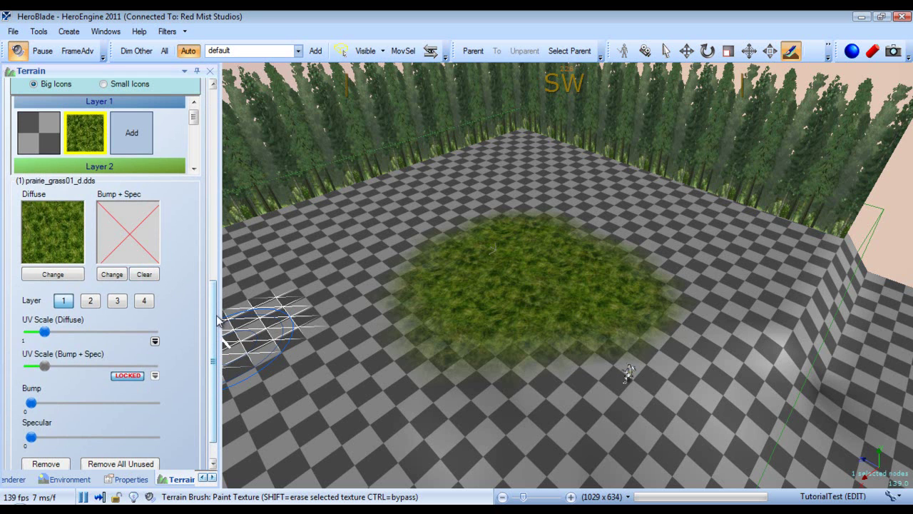
- Switch the terrain brush to the Paint Color tool and bring up its color settings
scroll(220, 300, up, 3)
scroll(220, 275, down, 4)
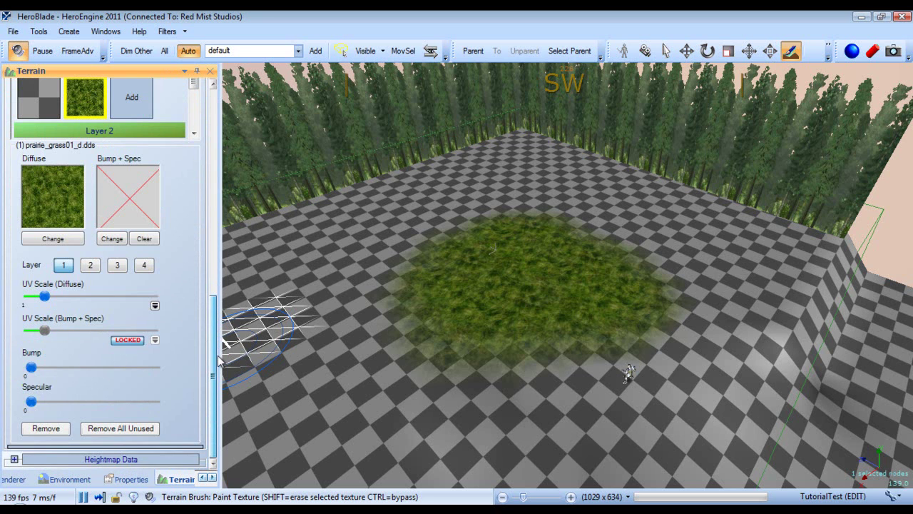
drag(218, 333, 212, 267)
scroll(157, 195, up, 6)
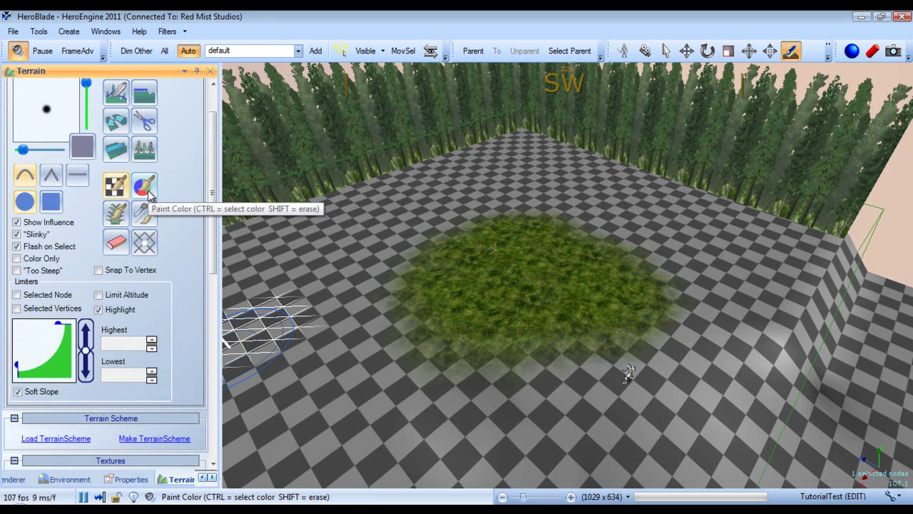
click(149, 195)
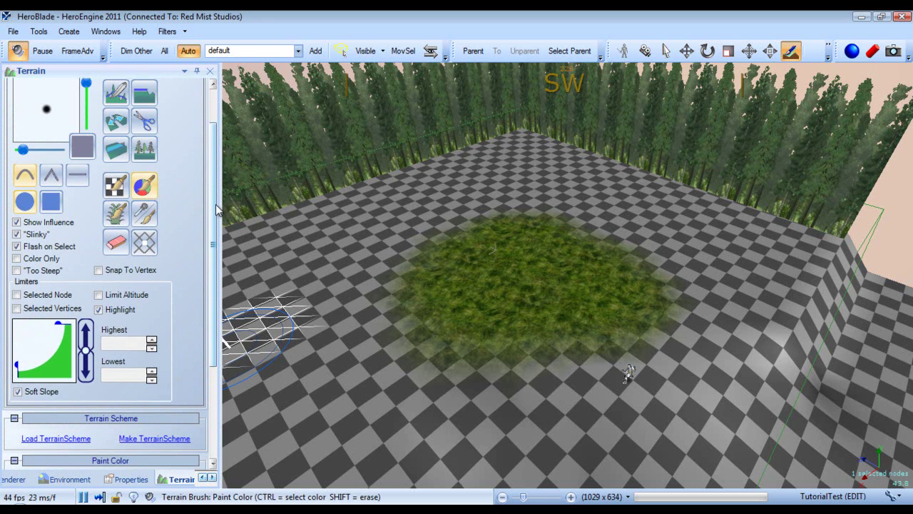
drag(216, 204, 212, 341)
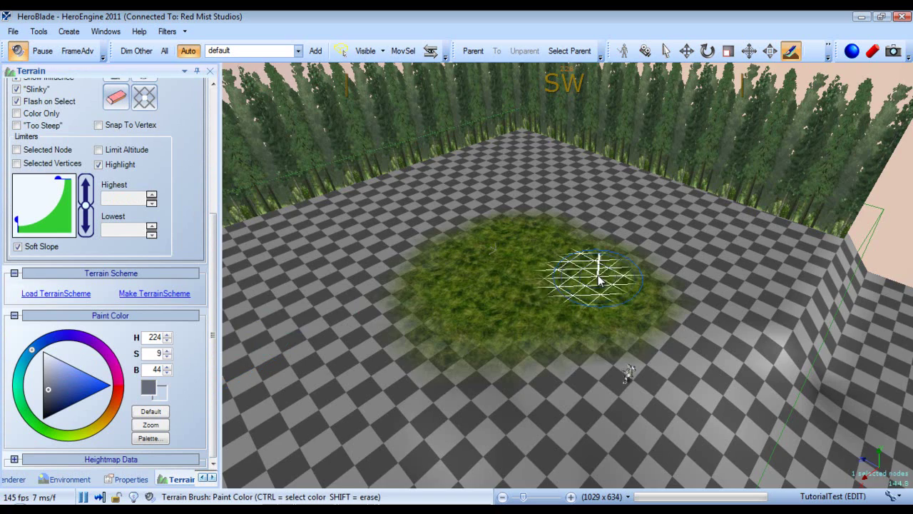
- Set the paint color to white with H 225, S 0, B 100 and paint over the grass patch to brighten it
right_drag(597, 274, 453, 309)
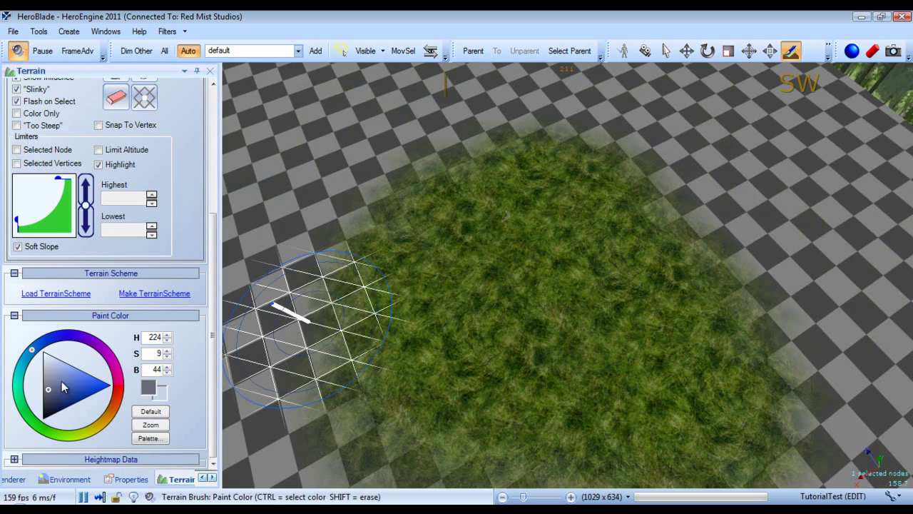
click(45, 355)
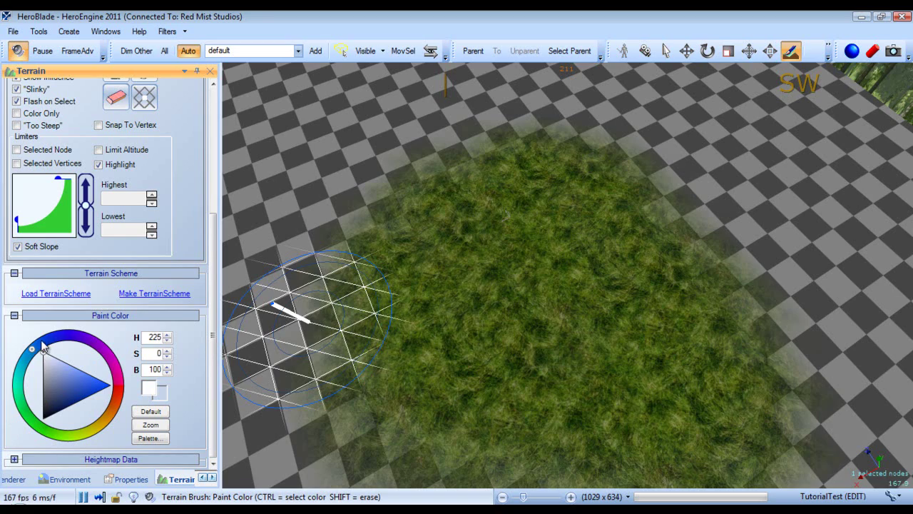
scroll(462, 266, down, 2)
mouse_move(529, 211)
mouse_down()
mouse_move(524, 204)
mouse_move(493, 305)
mouse_move(585, 171)
mouse_move(496, 337)
mouse_move(652, 387)
mouse_move(550, 224)
mouse_up()
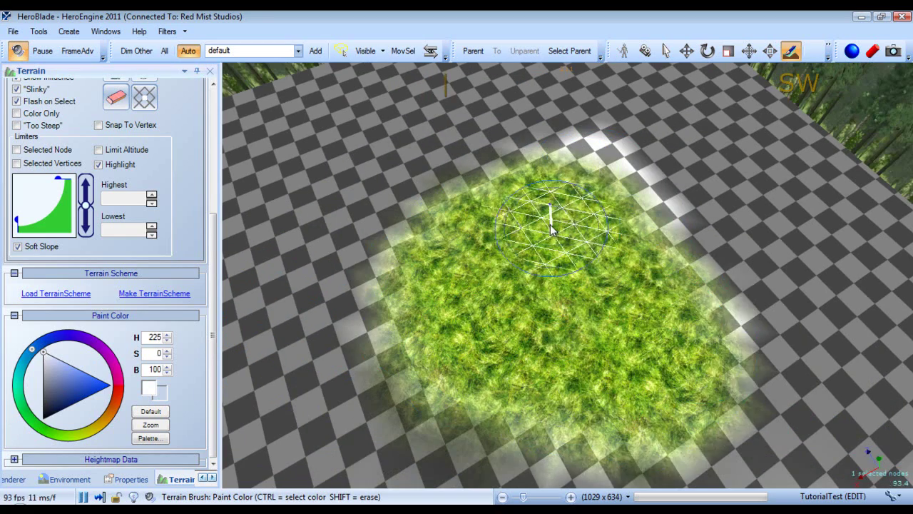
scroll(550, 225, up, 5)
right_drag(550, 224, 523, 223)
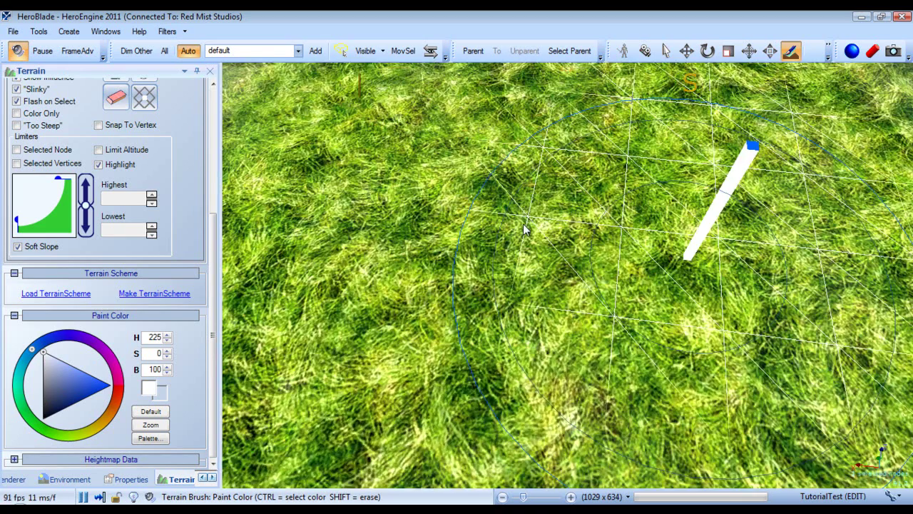
scroll(523, 224, down, 5)
- Set the paint color to dark blue with H 225, S 23, B 37 and paint over the whole grass patch and its edges
click(51, 388)
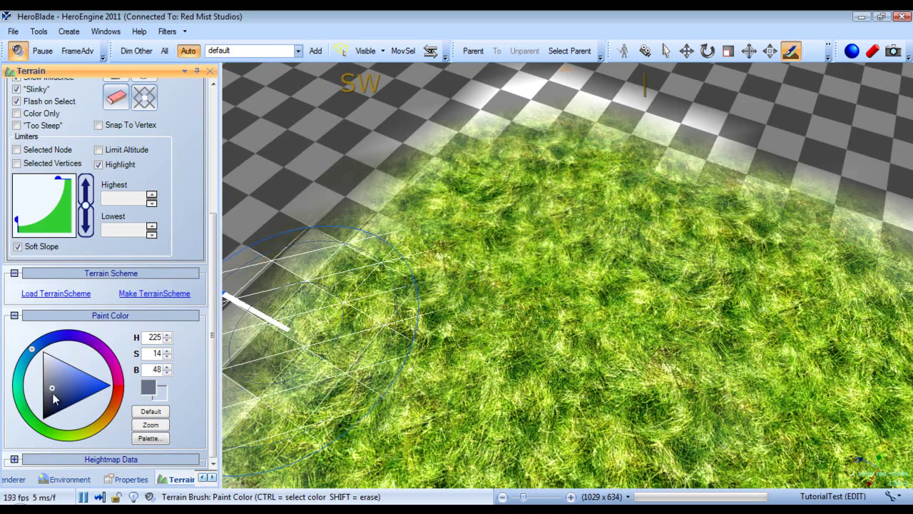
drag(54, 396, 54, 394)
mouse_move(548, 224)
mouse_down()
mouse_move(465, 164)
mouse_move(546, 274)
mouse_up()
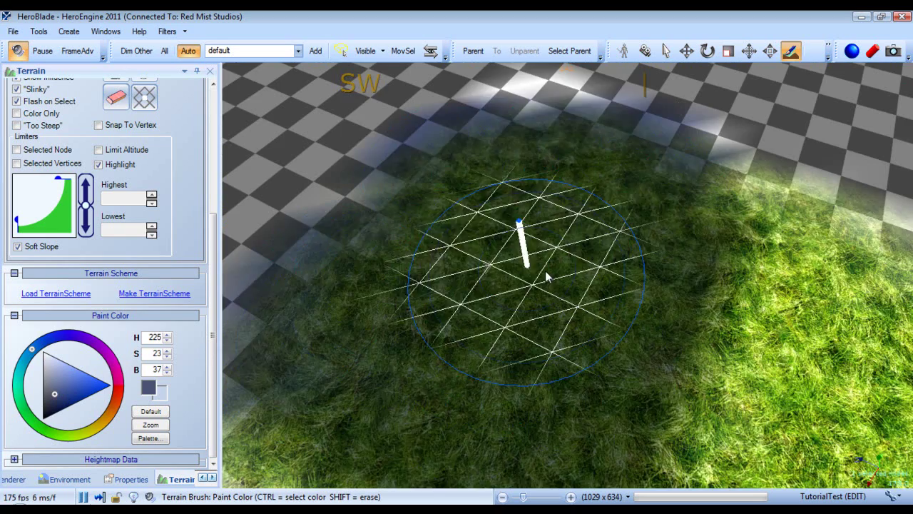
scroll(547, 274, down, 4)
mouse_move(479, 338)
mouse_down()
mouse_move(696, 332)
mouse_move(831, 289)
mouse_move(431, 376)
mouse_move(598, 269)
mouse_up()
mouse_move(586, 267)
middle_down()
mouse_move(677, 266)
mouse_move(591, 262)
middle_up()
mouse_move(591, 262)
mouse_down()
mouse_move(403, 311)
mouse_move(351, 262)
mouse_move(358, 241)
mouse_up()
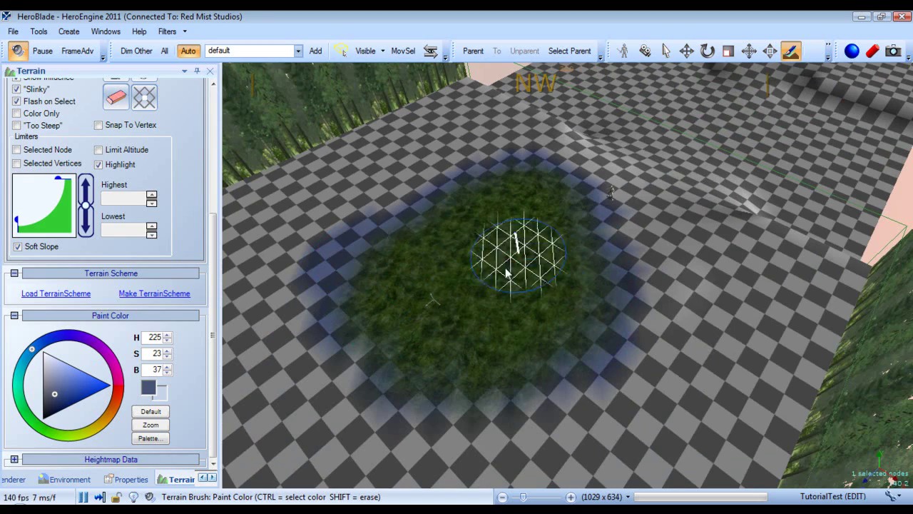
- Examine the color-tinted grass patch from close up and from a distance
scroll(543, 284, up, 2)
scroll(543, 284, up, 3)
middle_drag(543, 284, 479, 282)
scroll(499, 279, down, 3)
scroll(474, 310, up, 4)
scroll(470, 279, down, 3)
scroll(473, 279, up, 3)
scroll(474, 280, down, 3)
scroll(476, 280, up, 3)
scroll(479, 282, down, 3)
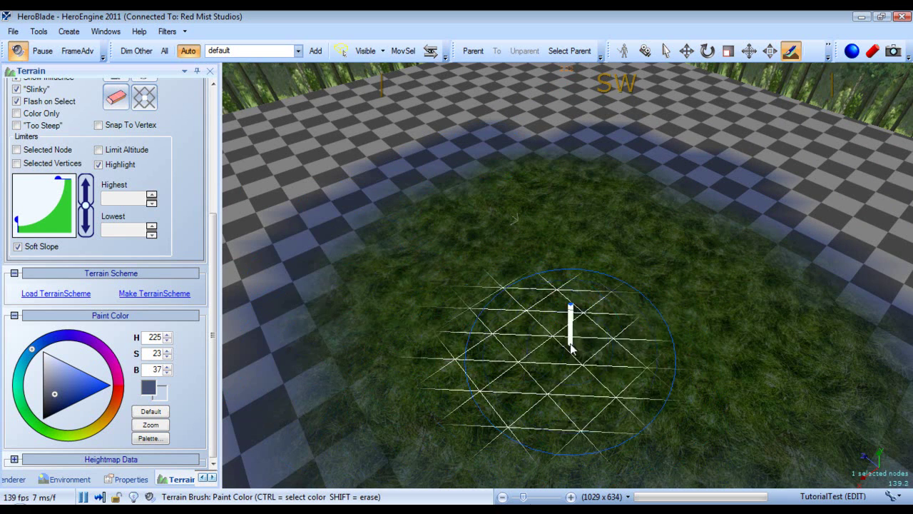
- Switch to the Paint Dynamic Detail tool, select the weed02.dds billboard and paint weeds across the grass patch
scroll(216, 319, up, 5)
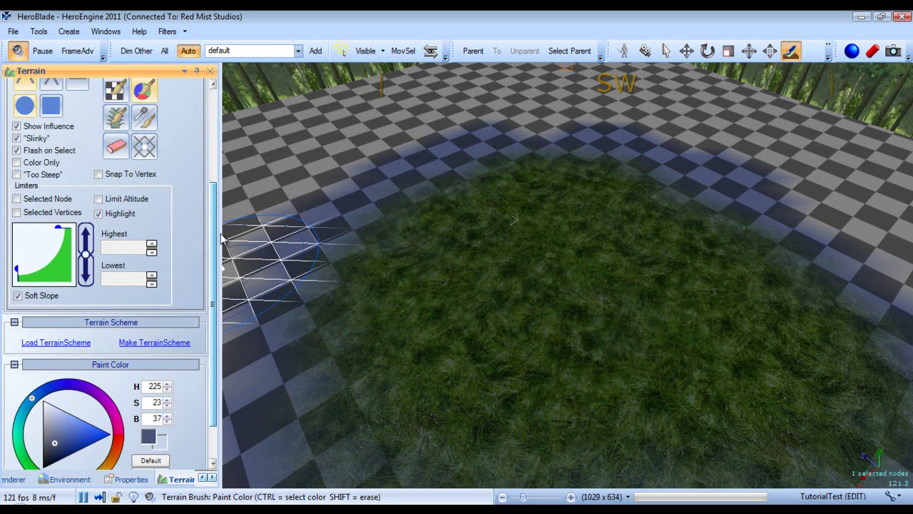
click(123, 206)
click(125, 207)
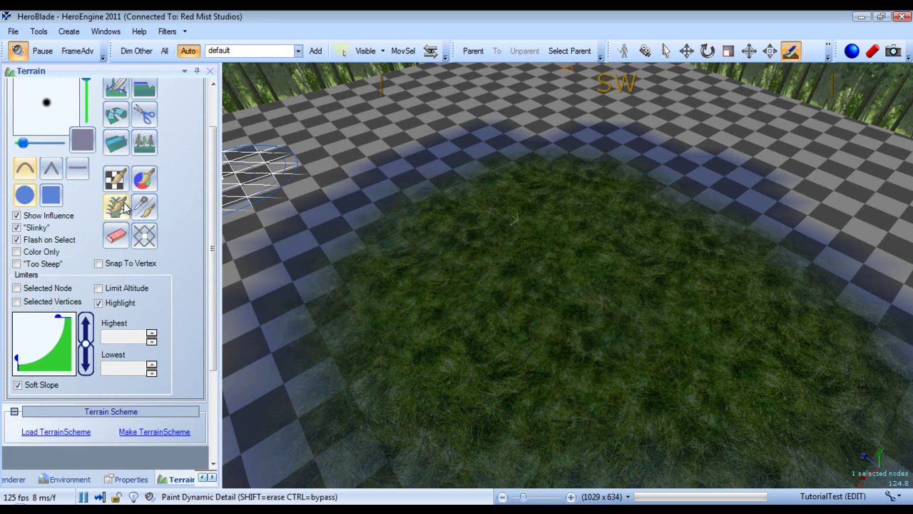
drag(217, 230, 215, 318)
click(29, 248)
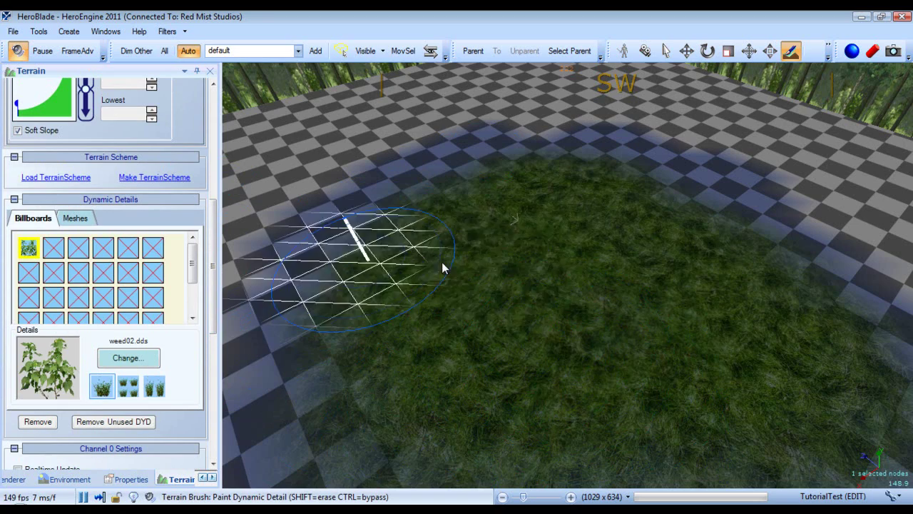
mouse_move(528, 243)
mouse_down()
mouse_move(429, 332)
mouse_move(580, 268)
mouse_move(668, 269)
mouse_move(646, 399)
mouse_move(413, 252)
mouse_move(579, 200)
mouse_up()
- Examine the painted weed billboards on the grass patch from near and far
mouse_move(579, 204)
right_down()
mouse_move(713, 232)
mouse_move(669, 202)
mouse_move(706, 230)
mouse_move(654, 222)
mouse_move(700, 228)
right_up()
scroll(713, 232, up, 5)
scroll(685, 218, down, 2)
scroll(669, 201, up, 3)
scroll(706, 230, down, 4)
scroll(706, 231, down, 3)
scroll(653, 223, up, 6)
scroll(653, 222, down, 4)
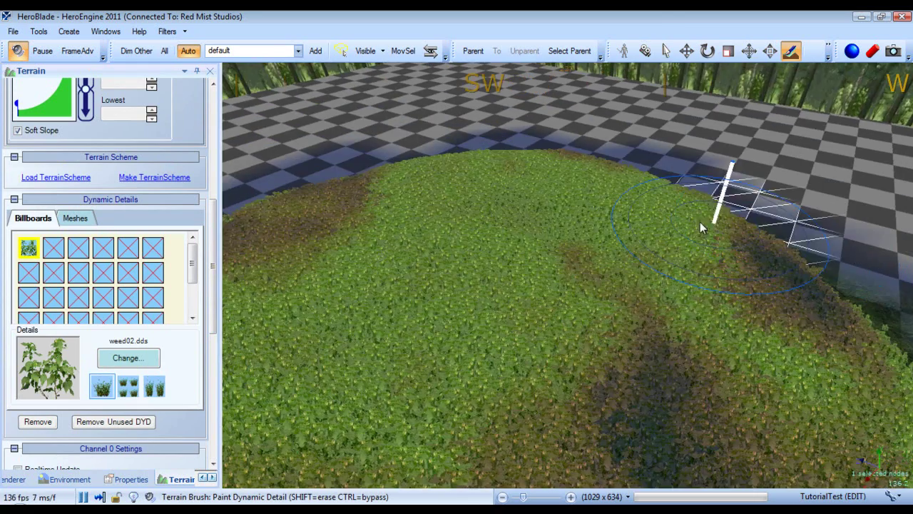
- Replace the weed billboard's texture with rivanir_grass.dds
click(127, 359)
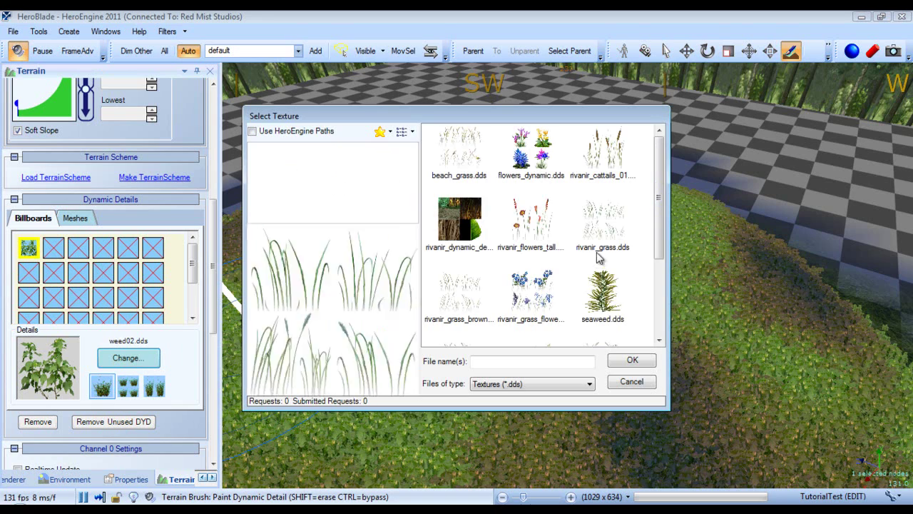
mouse_move(615, 300)
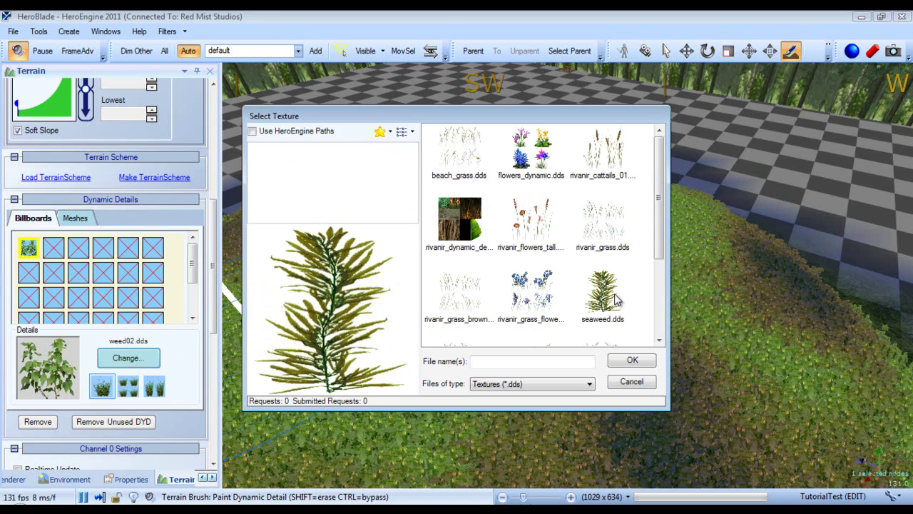
double_click(603, 231)
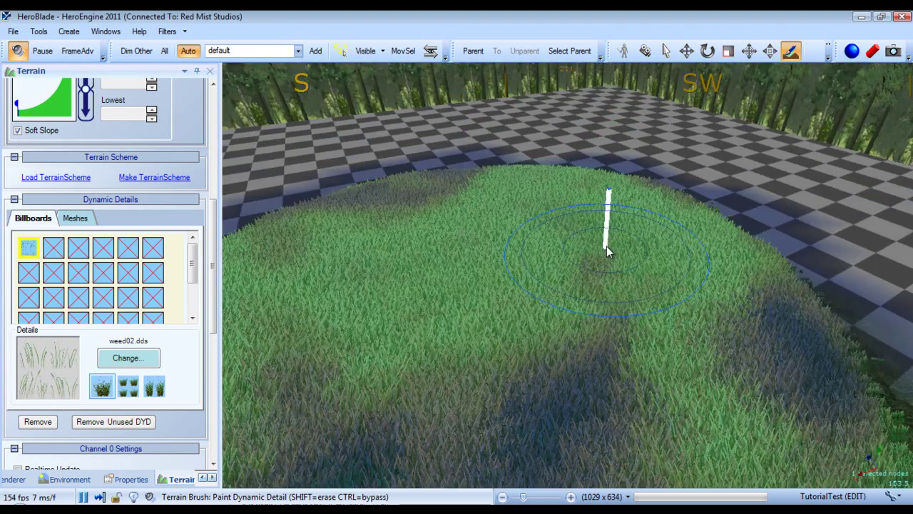
- Paint the grass billboards outward around the existing patch so they cover a much larger area of the terrain
right_drag(606, 246, 558, 252)
scroll(586, 262, down, 5)
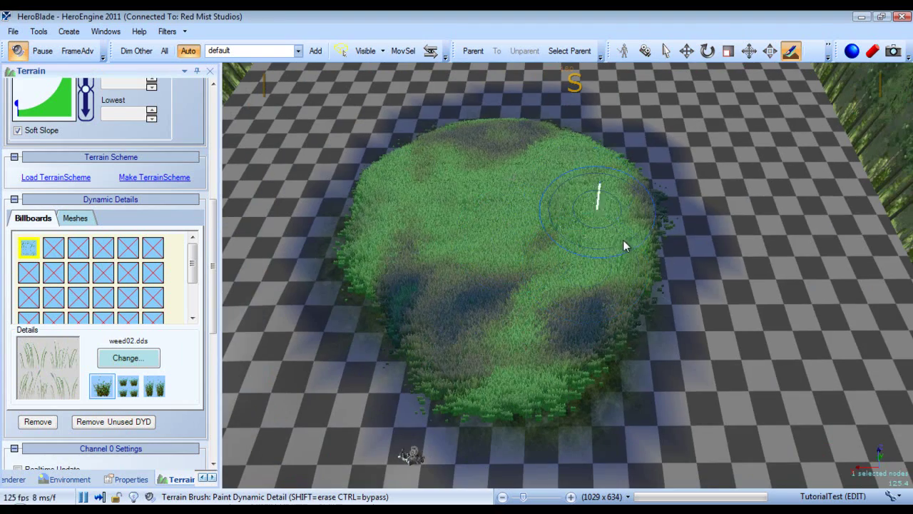
mouse_move(650, 262)
mouse_down()
mouse_move(688, 203)
mouse_move(786, 279)
mouse_move(653, 410)
mouse_move(344, 412)
mouse_move(369, 181)
mouse_move(423, 314)
mouse_up()
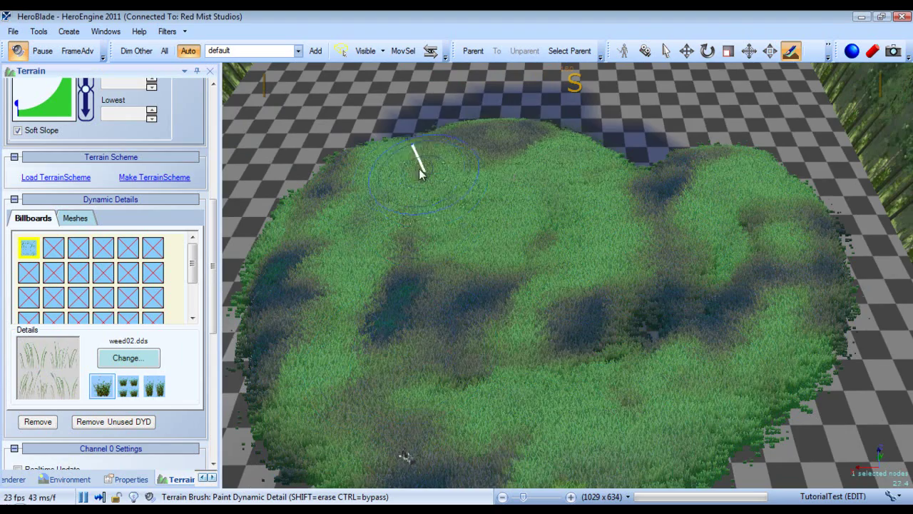
mouse_move(419, 170)
mouse_down()
mouse_move(711, 155)
mouse_move(514, 152)
mouse_move(634, 236)
mouse_up()
- Enable Realtime Update in the Channel 0 settings of the grass billboard
mouse_move(633, 236)
right_down()
mouse_move(536, 235)
mouse_move(644, 219)
mouse_move(607, 220)
right_up()
scroll(536, 236, up, 5)
scroll(607, 220, up, 5)
drag(212, 233, 216, 335)
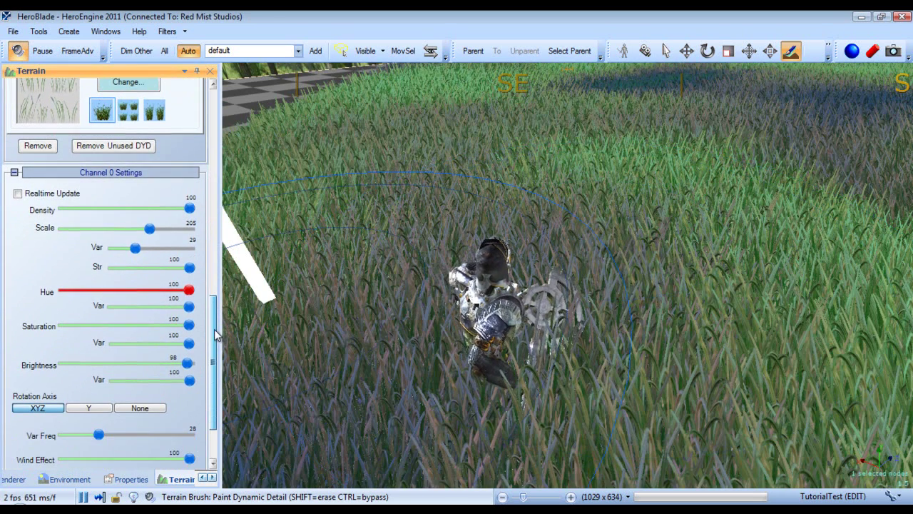
click(19, 195)
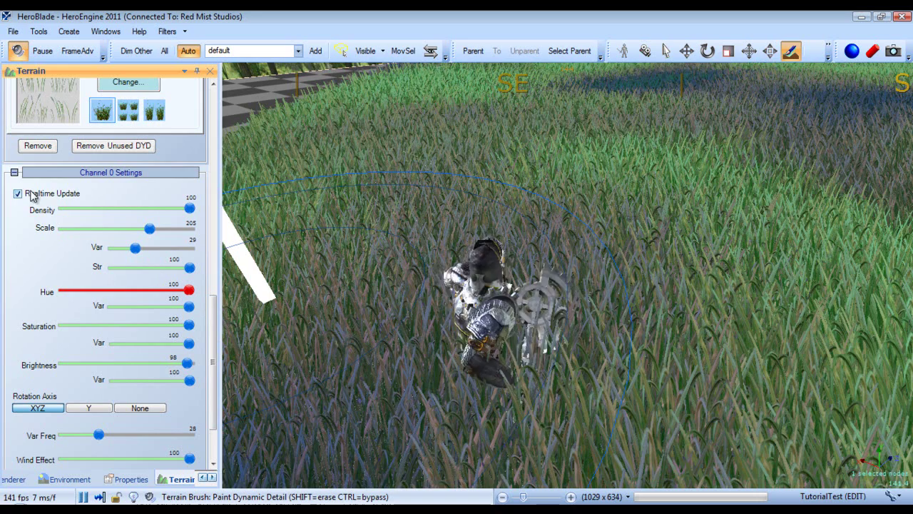
- Try a grass density of 25 and a scale of 300, and examine the field from near and far
drag(189, 208, 98, 215)
drag(150, 229, 172, 231)
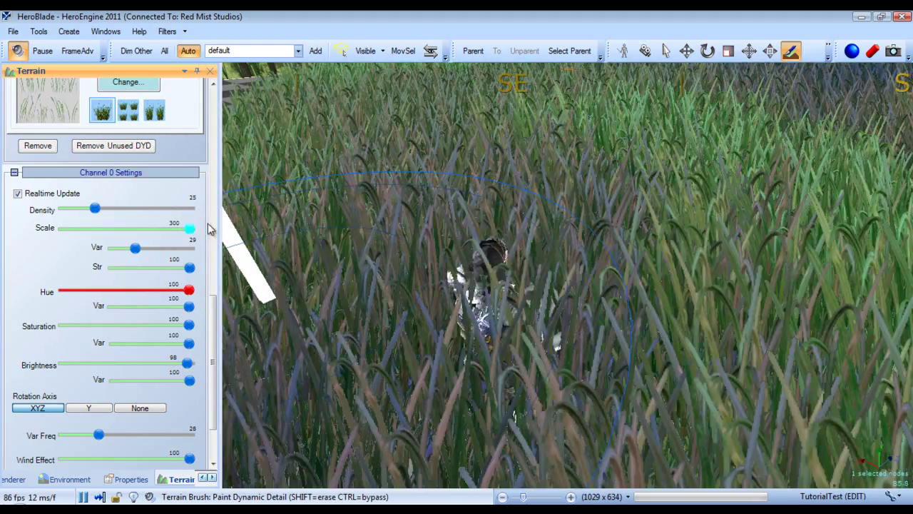
scroll(658, 200, down, 5)
scroll(659, 196, up, 3)
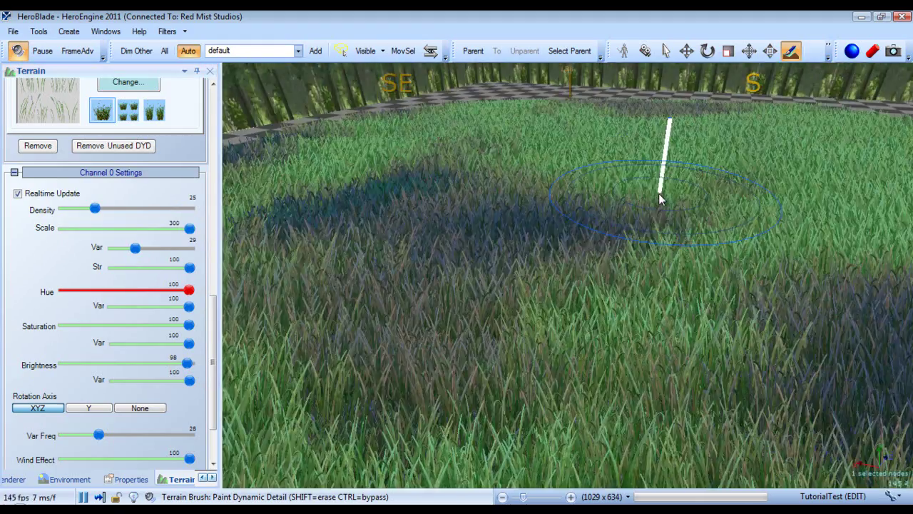
scroll(660, 201, down, 4)
scroll(660, 203, up, 3)
- Set the grass density to 65, the scale to 133 and the scale variation and its strength to 100
drag(190, 229, 144, 209)
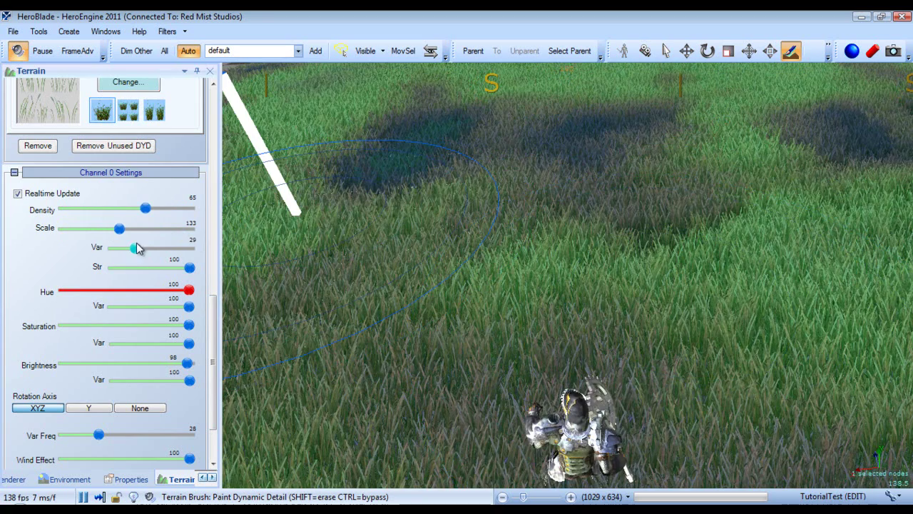
drag(135, 252, 286, 244)
key(End)
drag(172, 271, 215, 271)
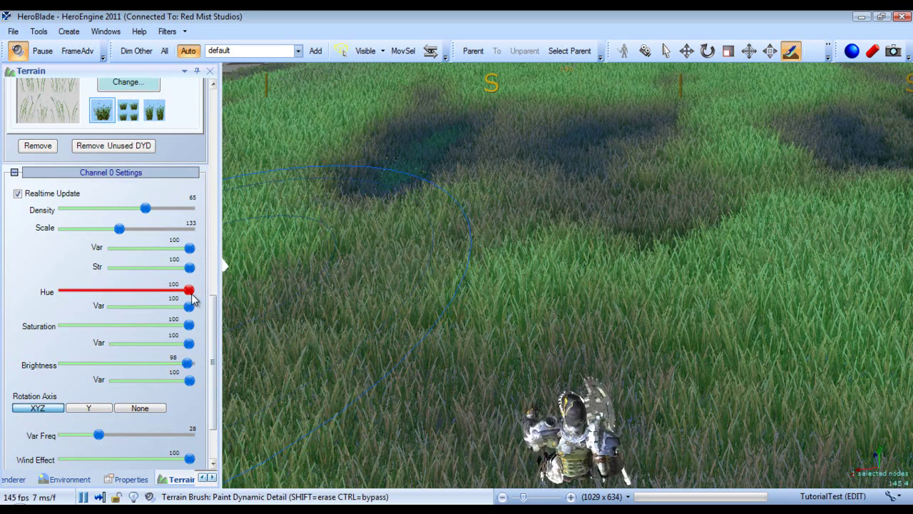
- Set the grass hue to 41 with variation 46, the saturation to 99 and the brightness to 43
drag(169, 293, 88, 293)
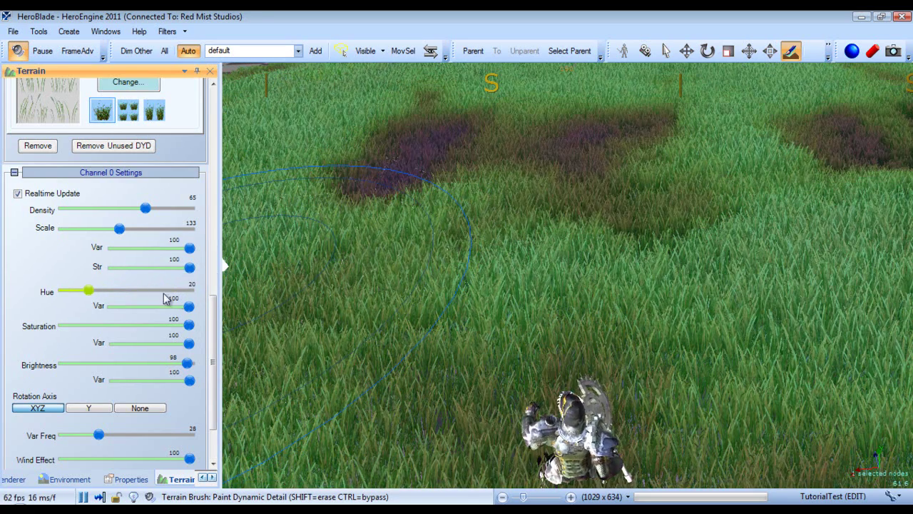
drag(189, 309, 147, 308)
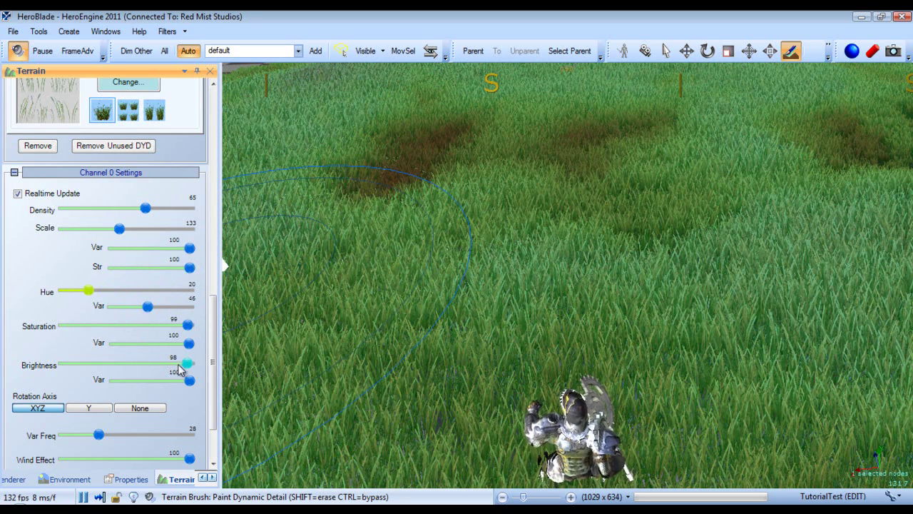
drag(187, 365, 119, 366)
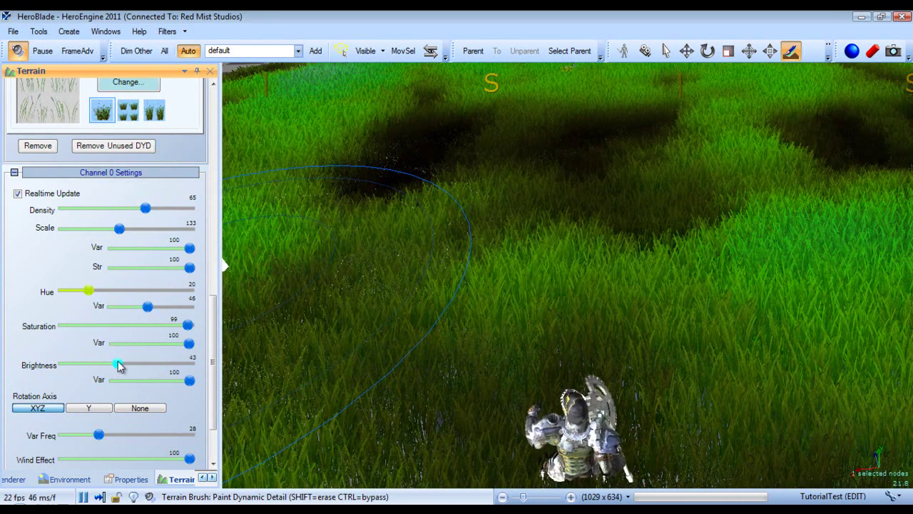
drag(93, 298, 218, 289)
click(109, 292)
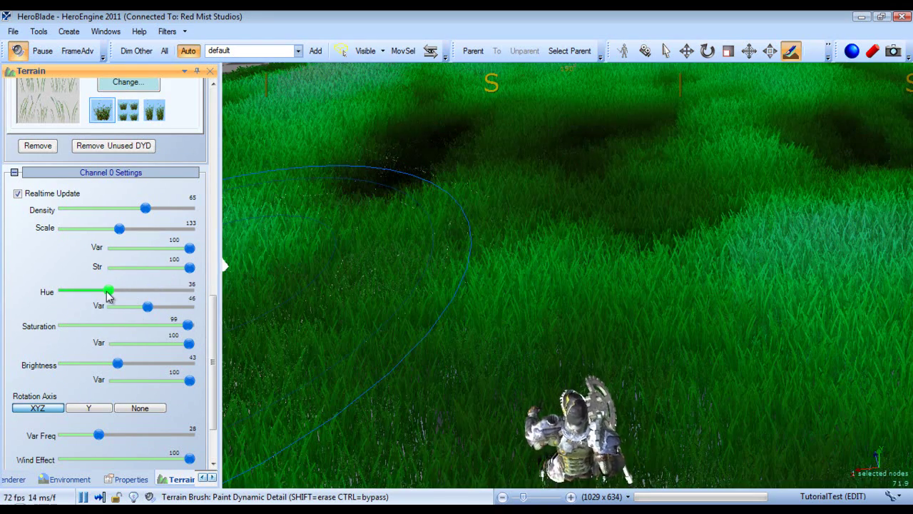
- Examine the recolored grass field from several angles and distances
scroll(709, 251, down, 5)
mouse_move(707, 250)
right_down()
mouse_move(668, 245)
mouse_move(636, 225)
mouse_move(618, 263)
mouse_move(628, 253)
right_up()
scroll(671, 245, up, 5)
scroll(628, 252, down, 5)
scroll(673, 271, up, 5)
right_drag(672, 272, 631, 226)
scroll(625, 225, down, 4)
scroll(625, 226, up, 4)
scroll(631, 227, down, 4)
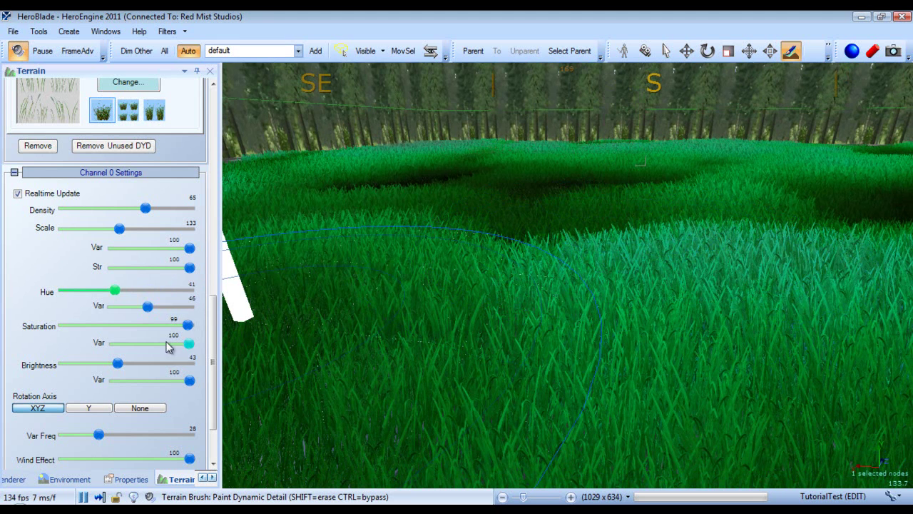
- Try the Y and None rotation axes on the grass and return the rotation axis to XYZ
click(191, 381)
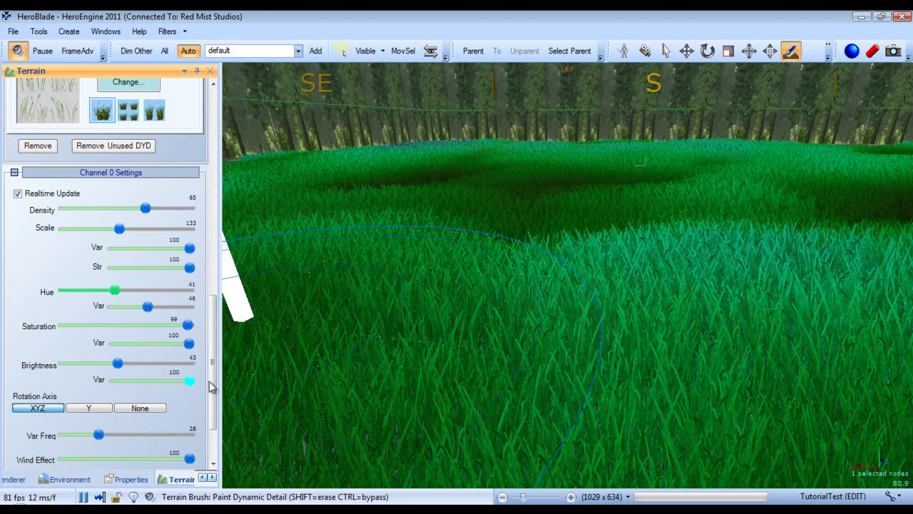
scroll(209, 349, down, 5)
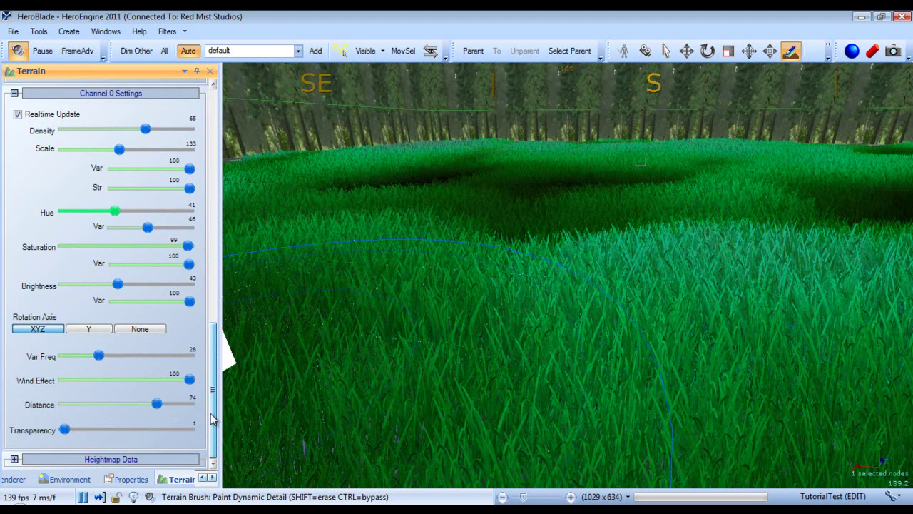
click(79, 330)
click(153, 329)
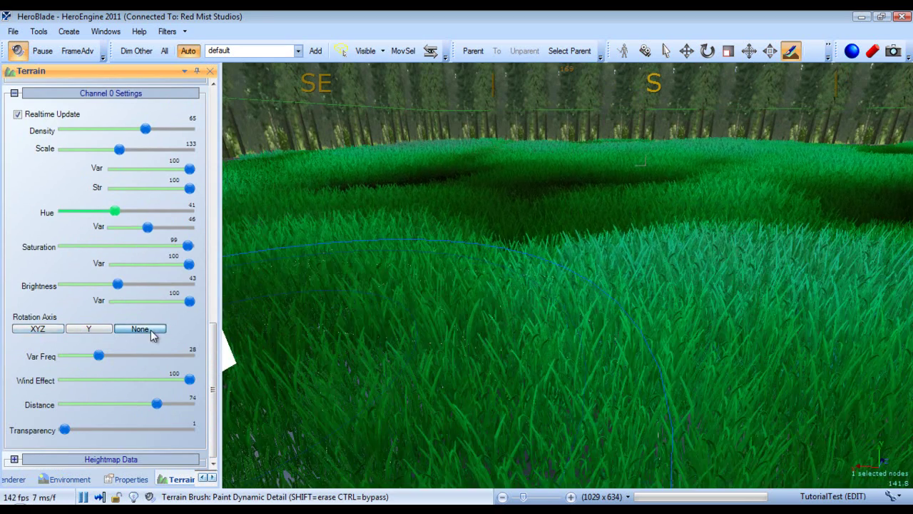
right_drag(715, 274, 509, 251)
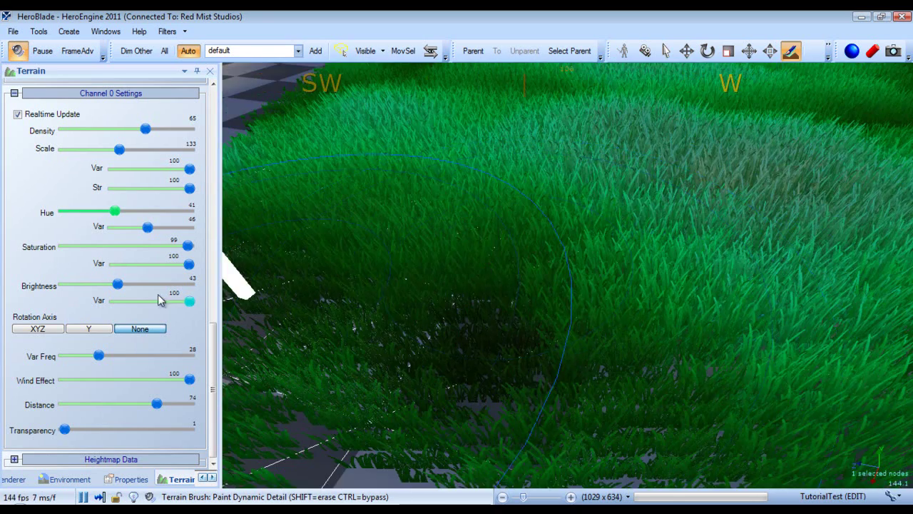
click(26, 331)
- Paint more grass along the outer edge of the field
mouse_move(576, 263)
right_down()
mouse_move(575, 248)
mouse_move(526, 265)
mouse_move(453, 261)
mouse_move(460, 255)
mouse_move(499, 279)
right_up()
mouse_move(498, 258)
mouse_down()
mouse_move(480, 227)
mouse_move(365, 250)
mouse_up()
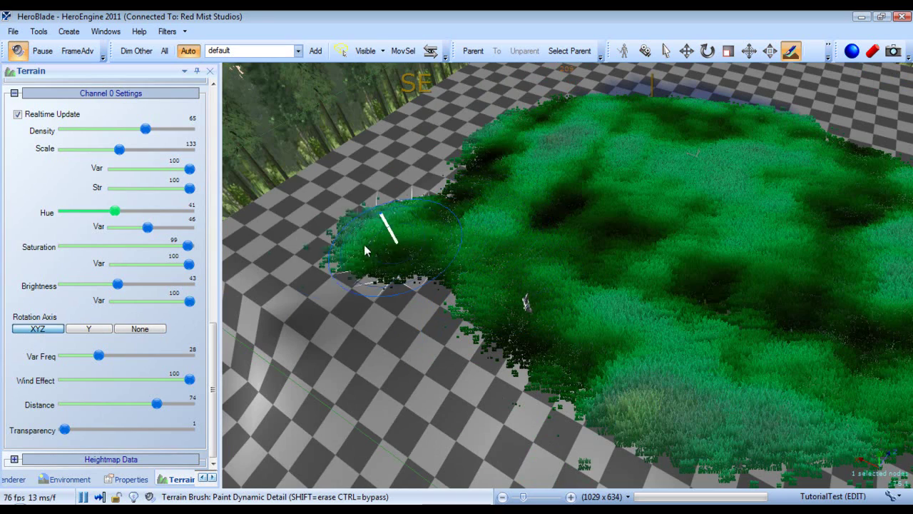
mouse_move(751, 118)
right_down()
mouse_move(690, 139)
mouse_move(553, 134)
right_up()
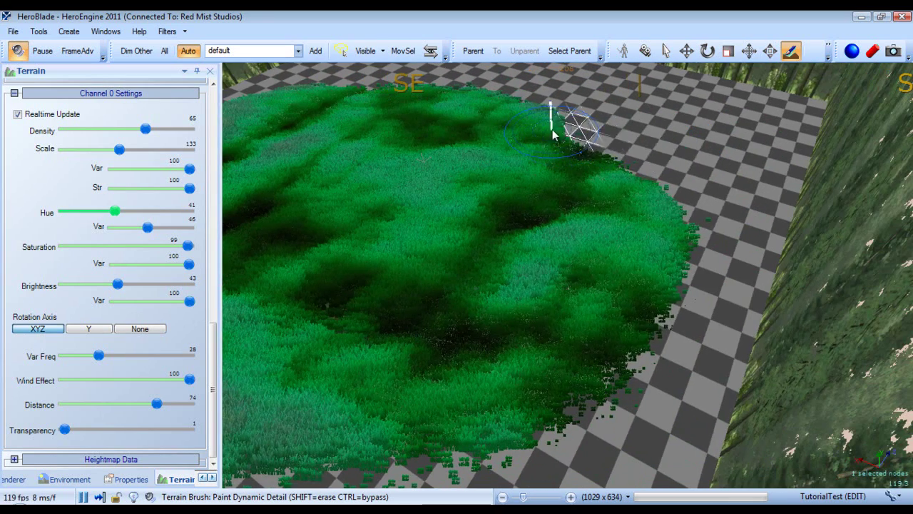
- Set the rotation axis to None again, inspect the grass from close up and restore XYZ
click(142, 329)
mouse_move(652, 184)
right_down()
mouse_move(579, 197)
mouse_move(671, 165)
mouse_move(639, 182)
right_up()
scroll(671, 165, up, 5)
scroll(665, 176, down, 3)
click(26, 329)
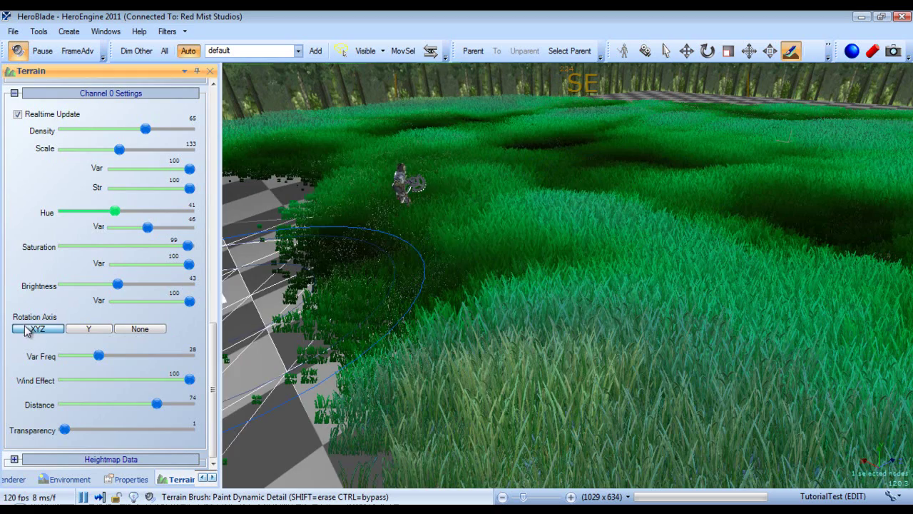
- Try a variation frequency of 99 on the grass, settle on 30 and view the color patches across the field
drag(100, 361, 234, 358)
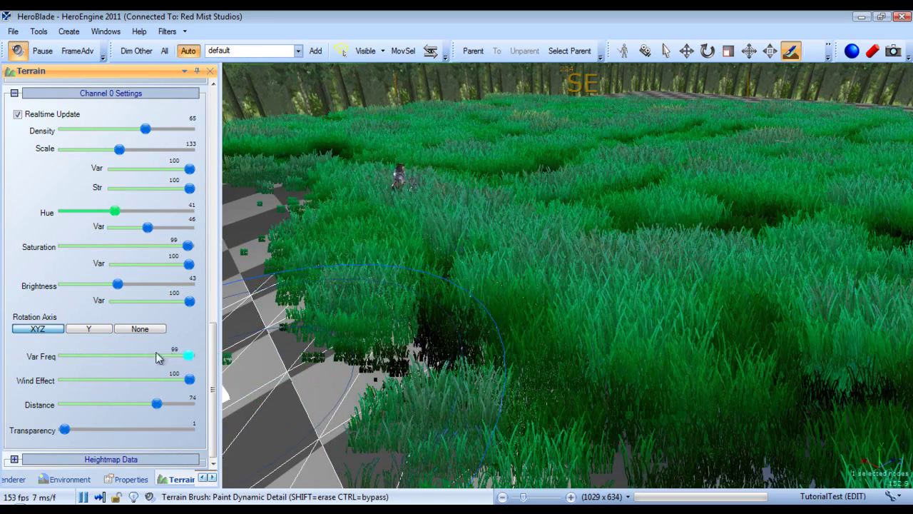
drag(158, 356, 102, 359)
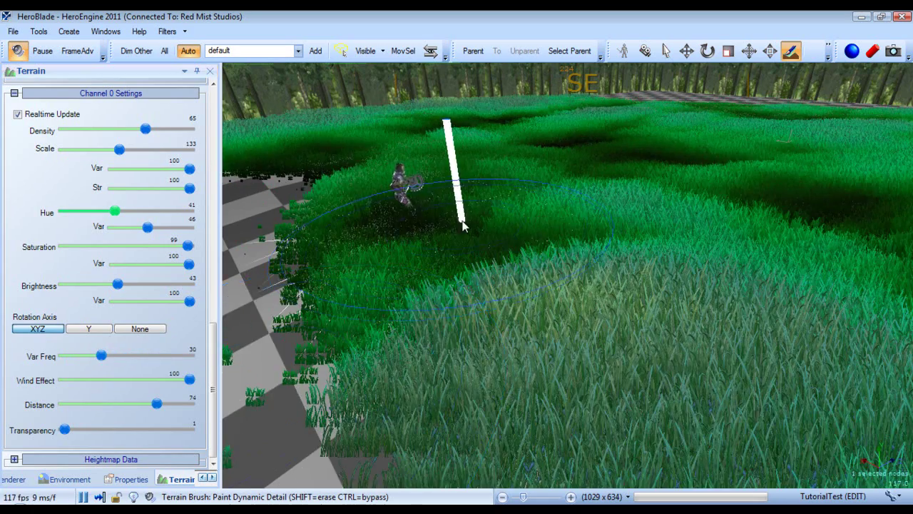
right_drag(463, 225, 505, 228)
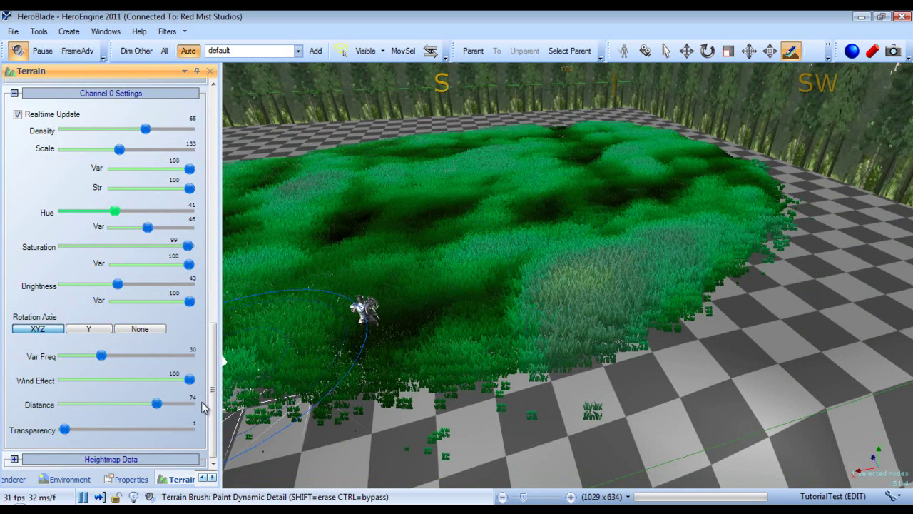
- In the environment's wind settings, set the gust frequency to 39 and the gust strength to 71.43
click(63, 481)
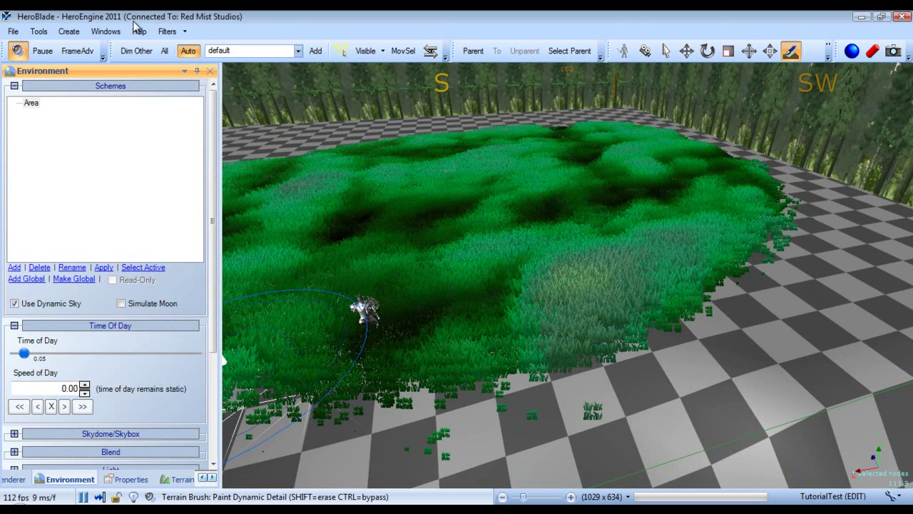
click(106, 32)
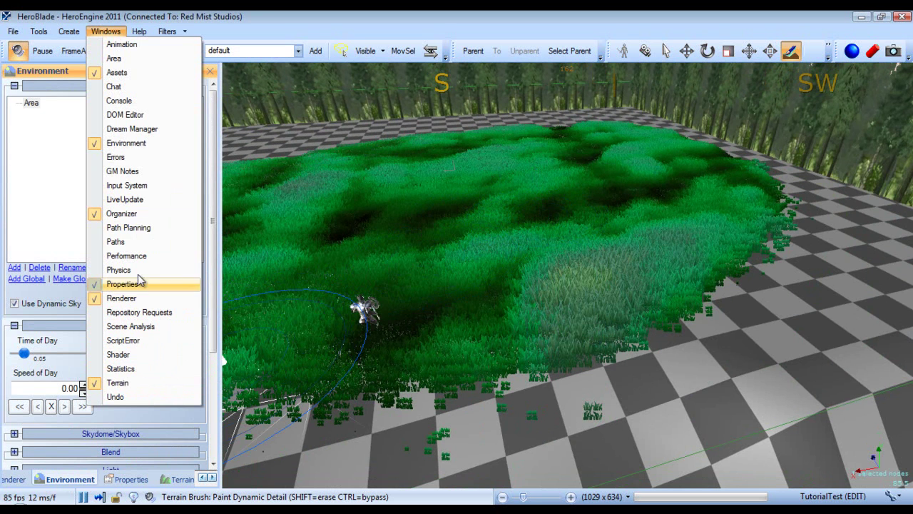
drag(214, 324, 212, 448)
click(14, 404)
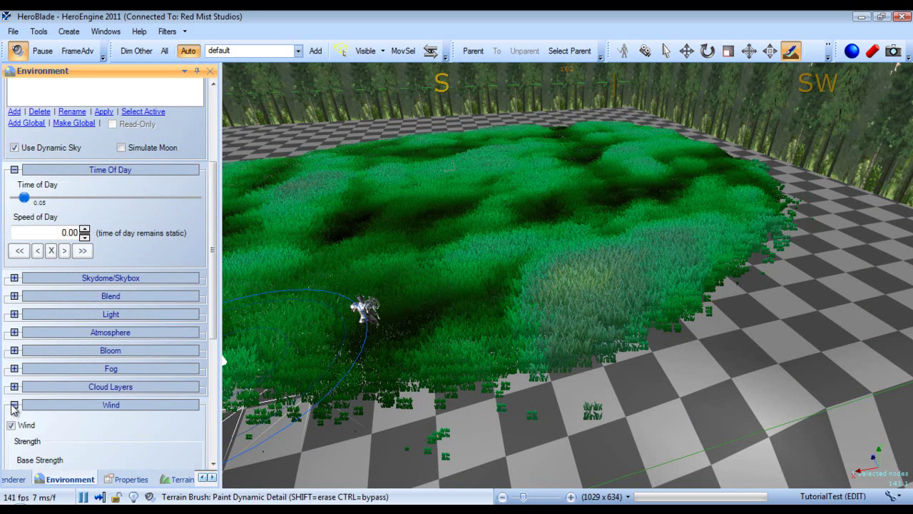
scroll(122, 404, down, 5)
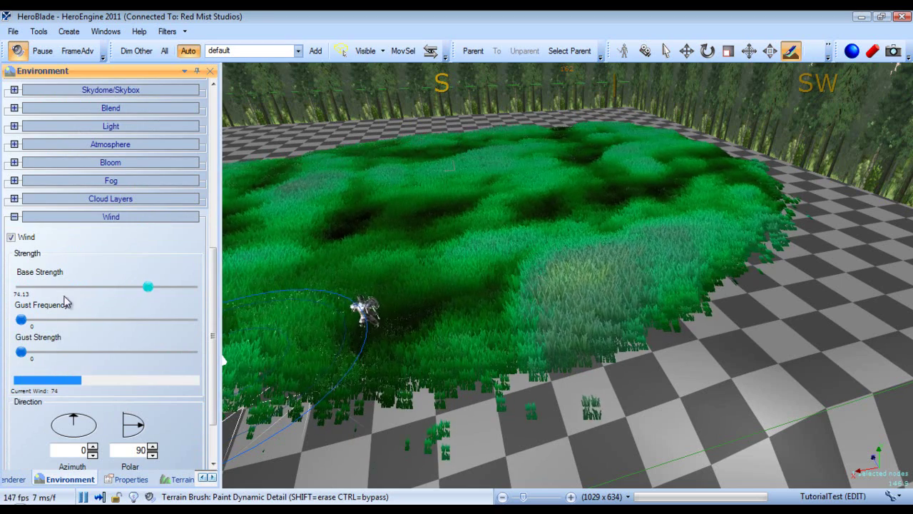
drag(22, 321, 88, 321)
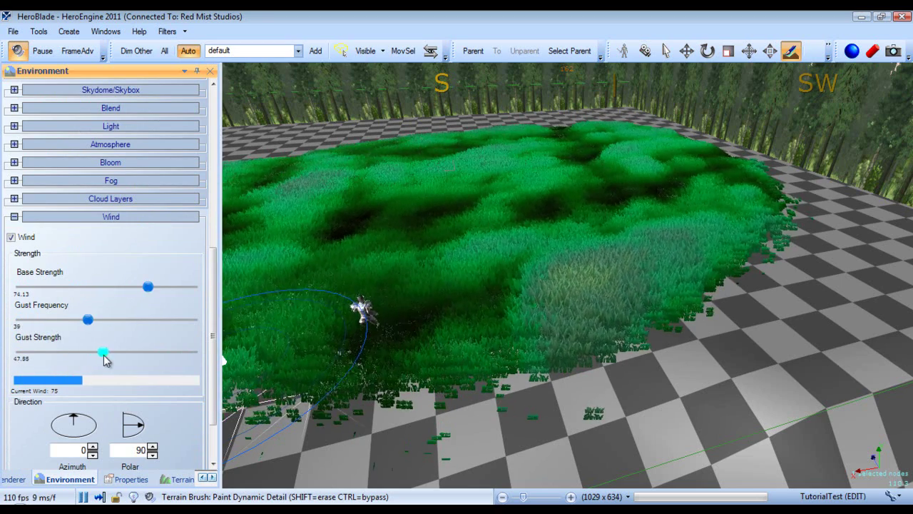
drag(125, 353, 148, 355)
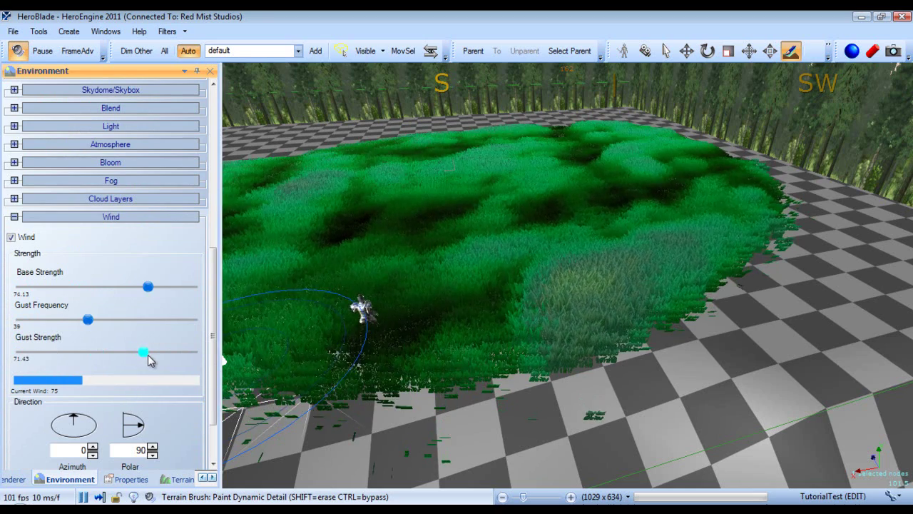
- Return to the terrain's Channel 0 settings and set the variation frequency to 31 and the wind effect to 17
click(182, 480)
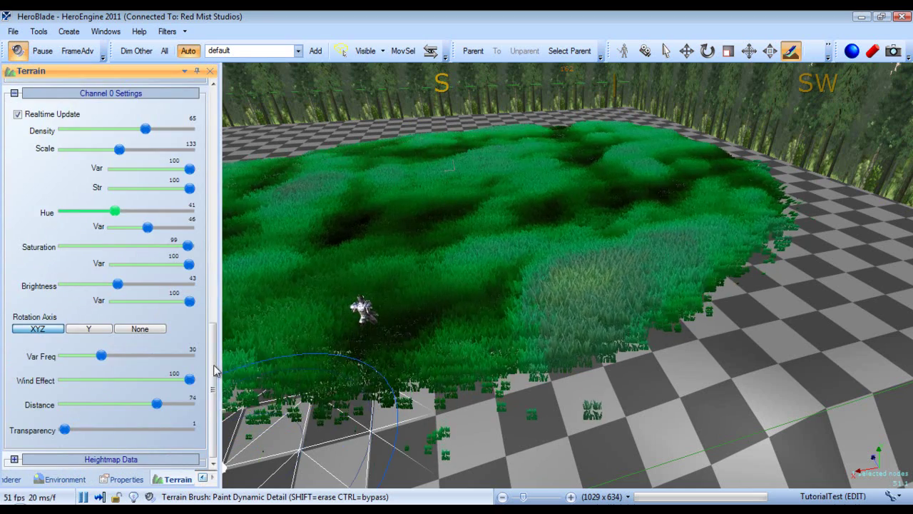
right_drag(585, 232, 549, 229)
scroll(549, 229, up, 5)
scroll(528, 242, down, 2)
drag(189, 380, 106, 358)
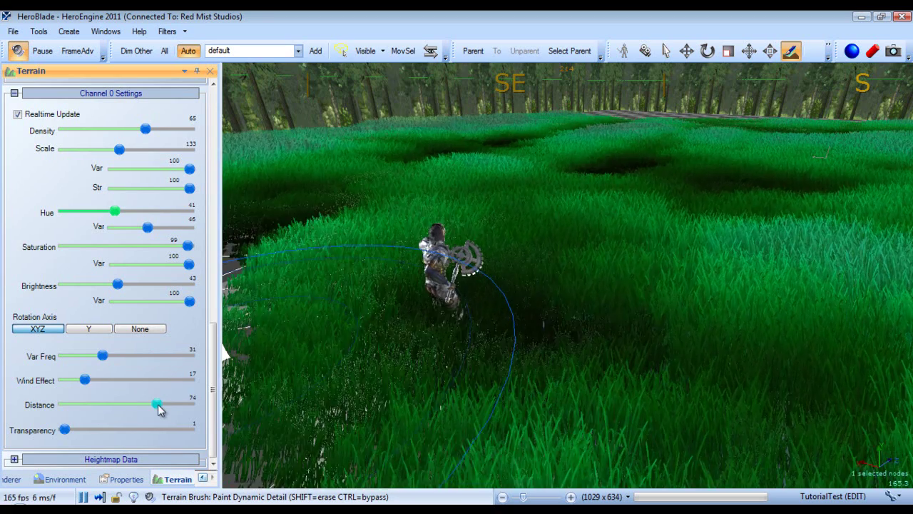
- Set the grass billboards' distance to 0 and check the terrain from close up
drag(159, 405, 62, 406)
scroll(535, 322, up, 5)
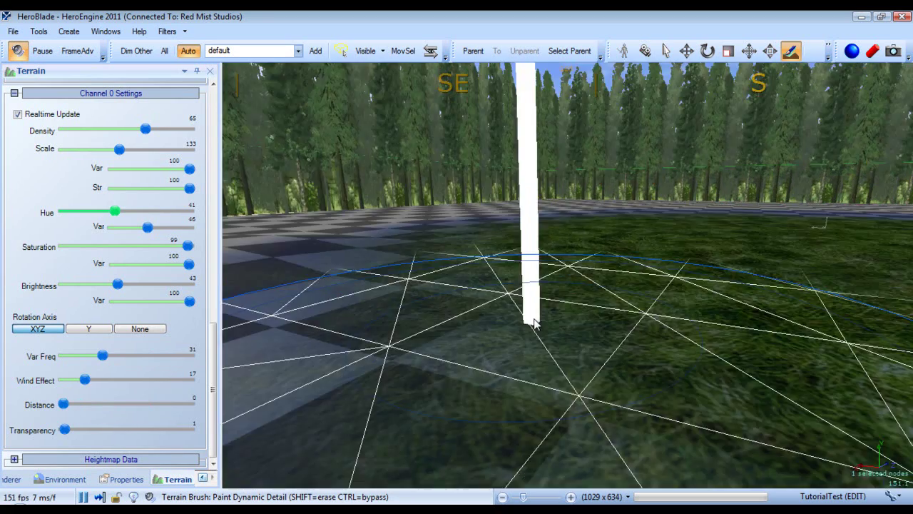
- Try a distance of 22 for the grass billboards and view the field from close up and farther away
scroll(536, 323, up, 3)
scroll(535, 322, down, 1)
right_drag(534, 321, 553, 339)
scroll(552, 339, down, 5)
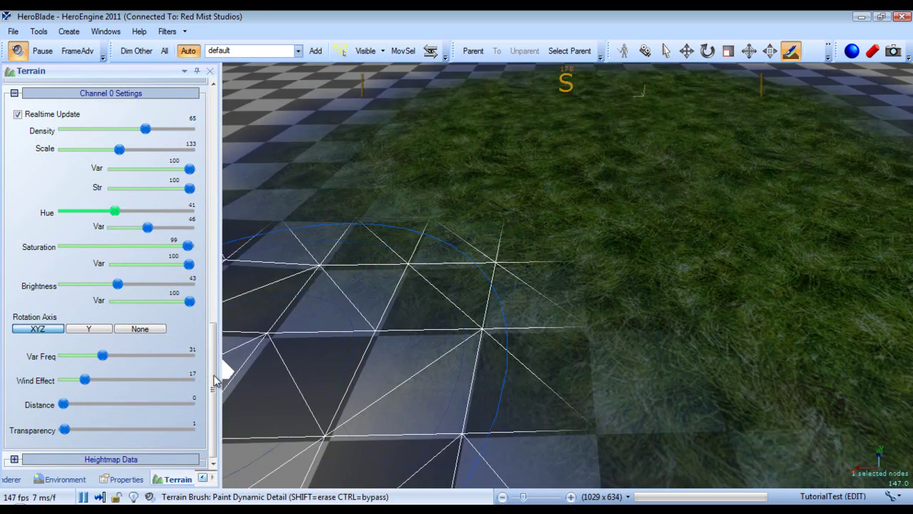
drag(71, 406, 93, 407)
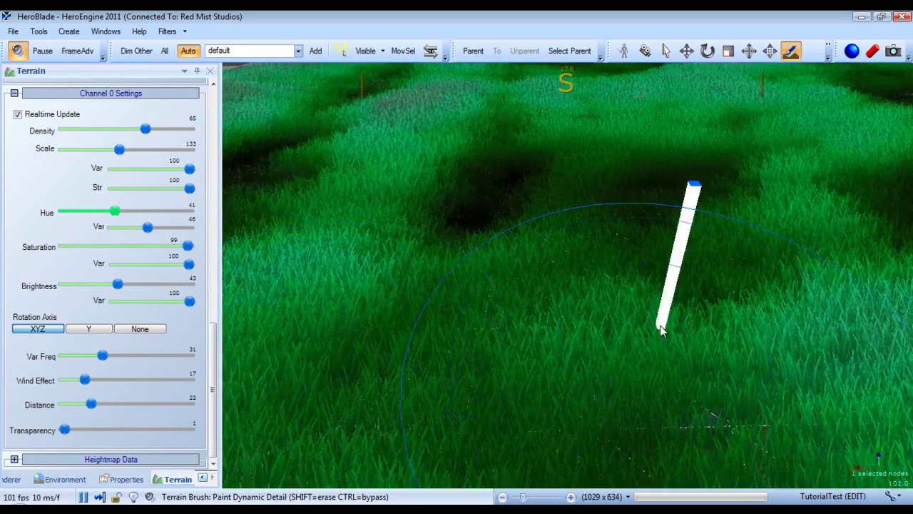
right_drag(661, 329, 571, 322)
scroll(656, 328, down, 5)
scroll(658, 325, up, 5)
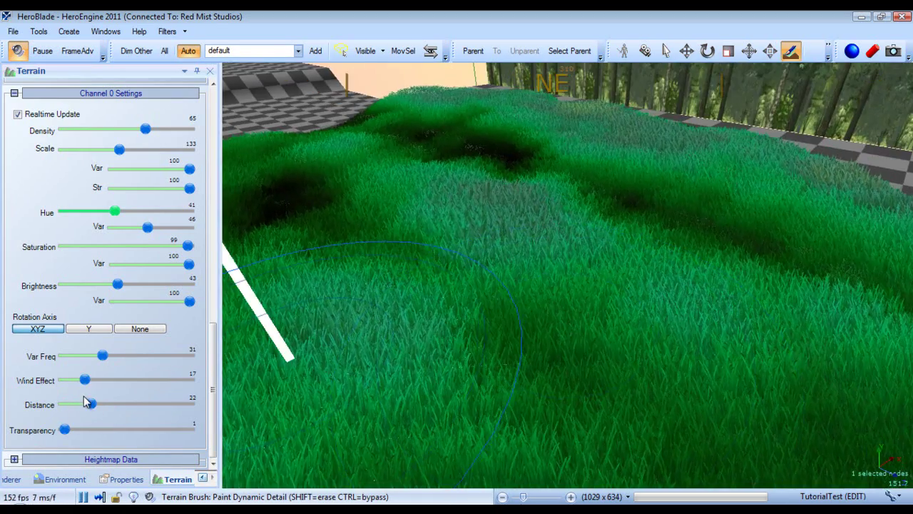
- Set the grass billboards' distance to 100 and check how they draw from near and far
drag(91, 403, 197, 406)
right_drag(419, 335, 519, 318)
scroll(530, 327, down, 5)
scroll(530, 328, up, 4)
scroll(512, 321, up, 4)
scroll(452, 356, down, 5)
scroll(450, 354, up, 4)
scroll(519, 318, up, 4)
scroll(519, 323, up, 5)
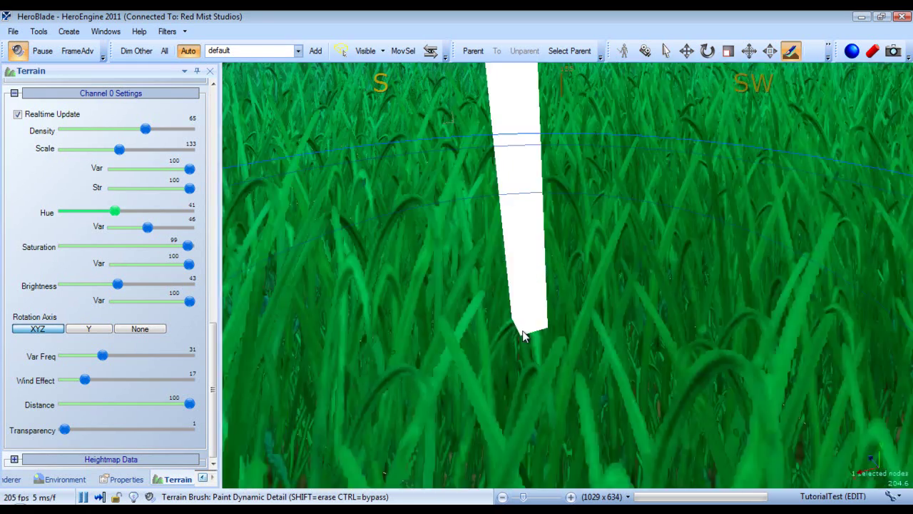
scroll(523, 332, down, 5)
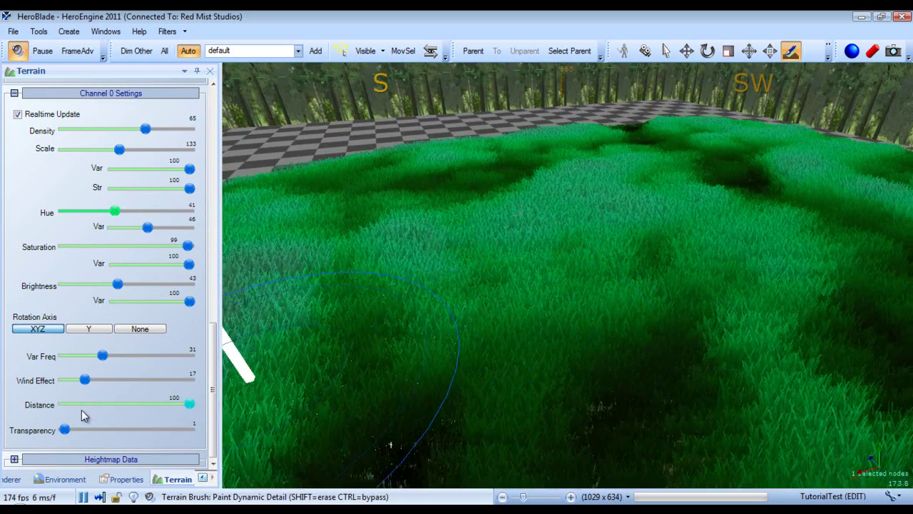
- Try a transparency of 33 on the grass billboards and inspect the blades up close
mouse_move(64, 432)
mouse_down()
mouse_move(54, 433)
mouse_move(76, 436)
mouse_up()
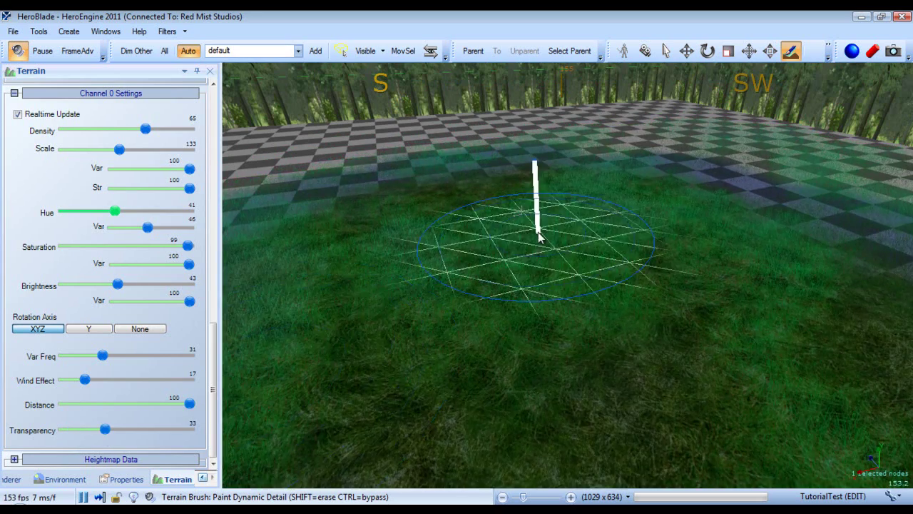
right_drag(538, 237, 527, 319)
scroll(579, 237, up, 5)
scroll(503, 238, down, 5)
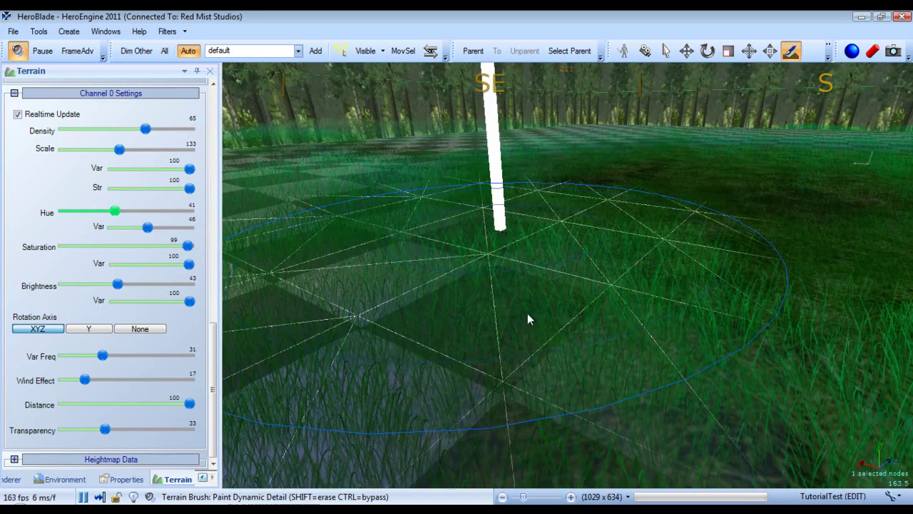
scroll(527, 319, up, 3)
- Set the grass billboards' transparency to 6 and check the field from several distances
drag(104, 430, 72, 433)
scroll(463, 273, down, 5)
mouse_move(463, 273)
right_down()
mouse_move(519, 283)
mouse_move(478, 284)
right_up()
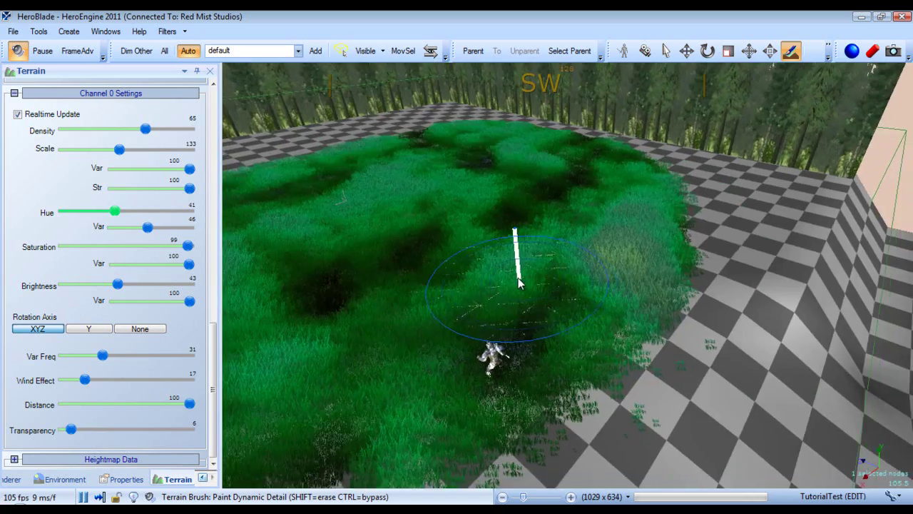
scroll(518, 282, up, 5)
scroll(477, 284, down, 4)
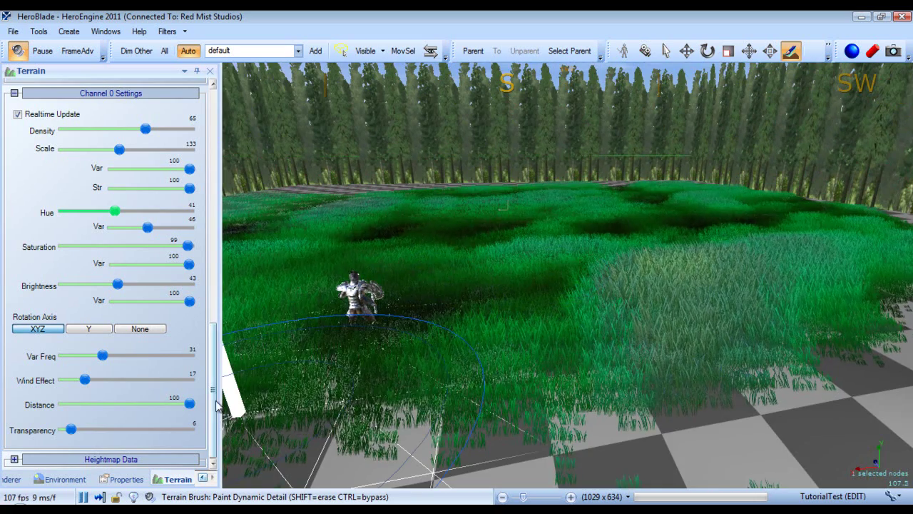
- Switch to the Clone brush and look over the grass field and the bare terrain around it
drag(218, 405, 212, 211)
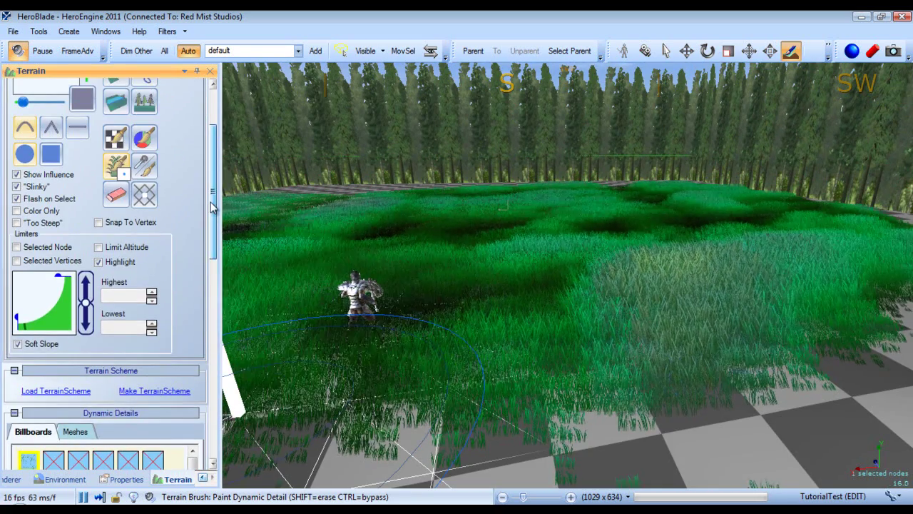
click(152, 169)
scroll(552, 280, up, 5)
mouse_move(552, 279)
right_down()
mouse_move(470, 306)
mouse_move(488, 304)
right_up()
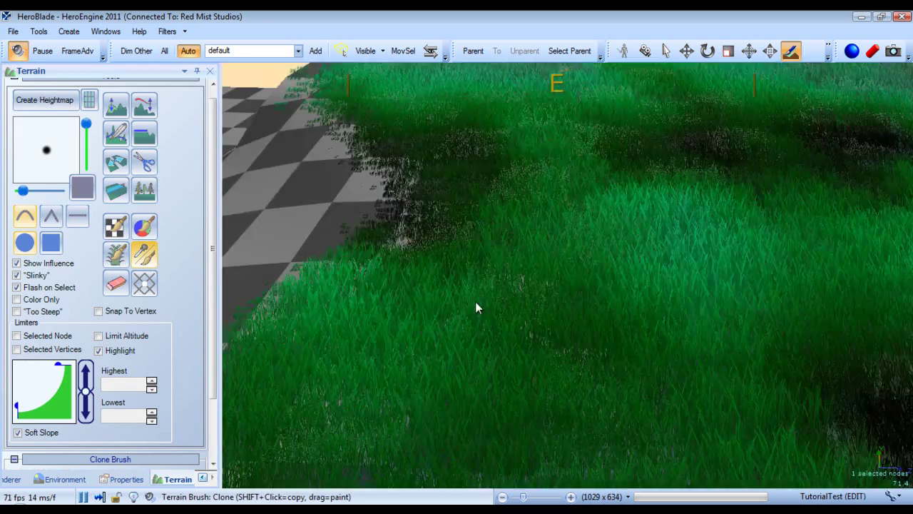
scroll(469, 306, down, 5)
scroll(491, 306, down, 3)
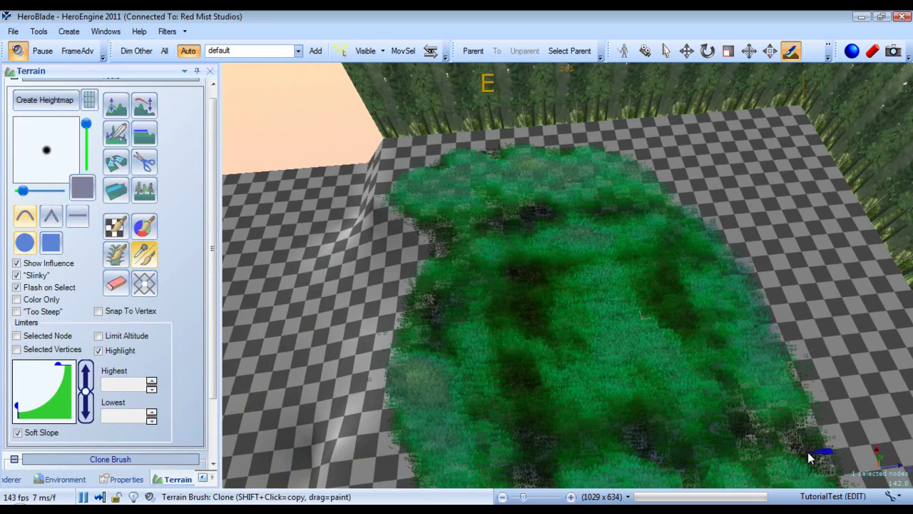
key(a)
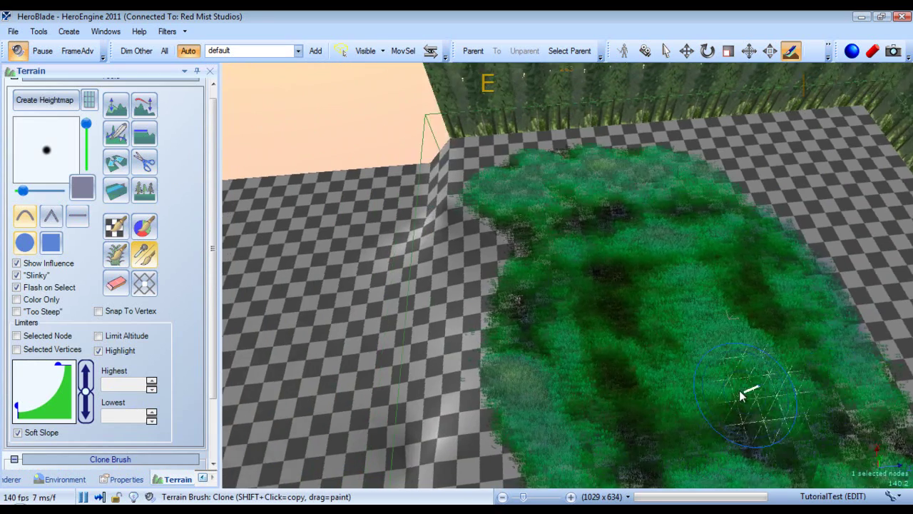
right_drag(740, 391, 691, 384)
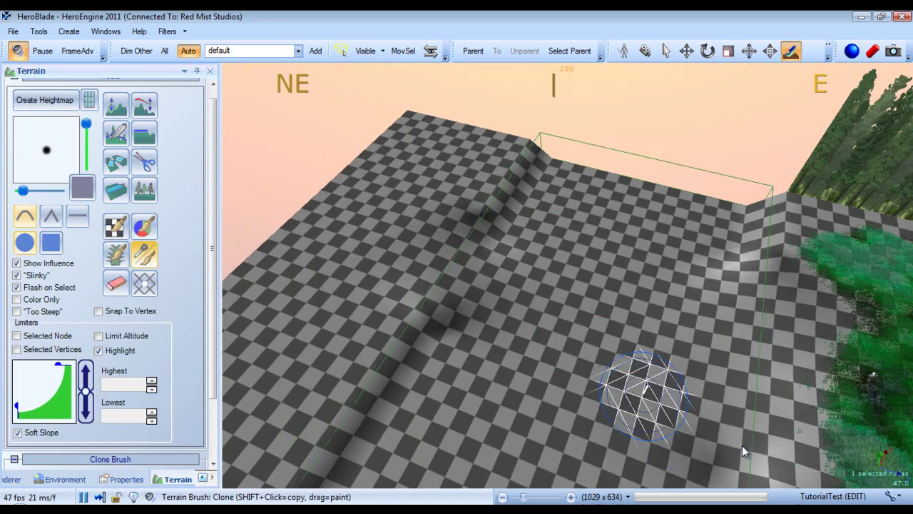
right_drag(524, 309, 471, 249)
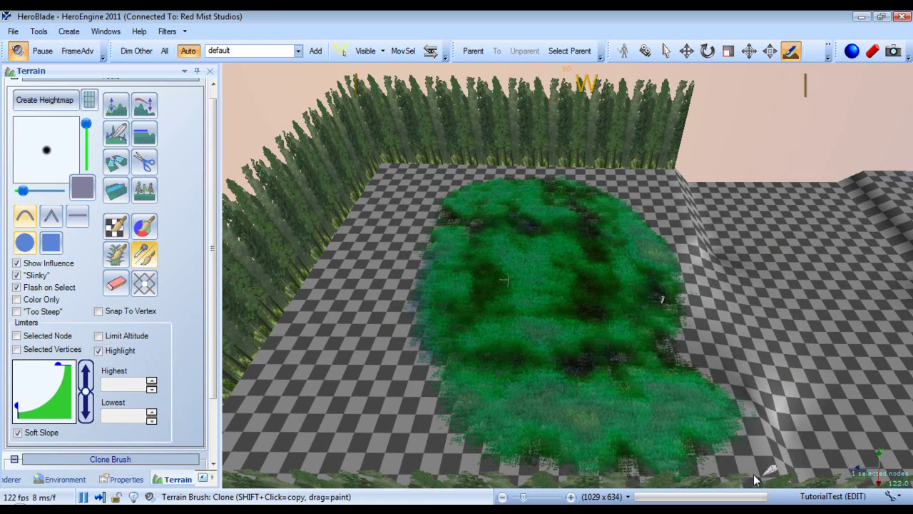
key(d)
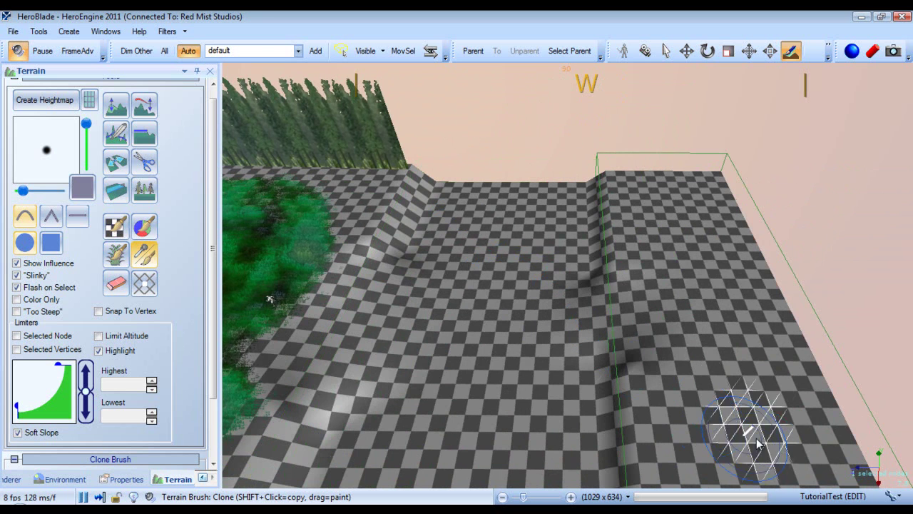
right_drag(503, 334, 469, 293)
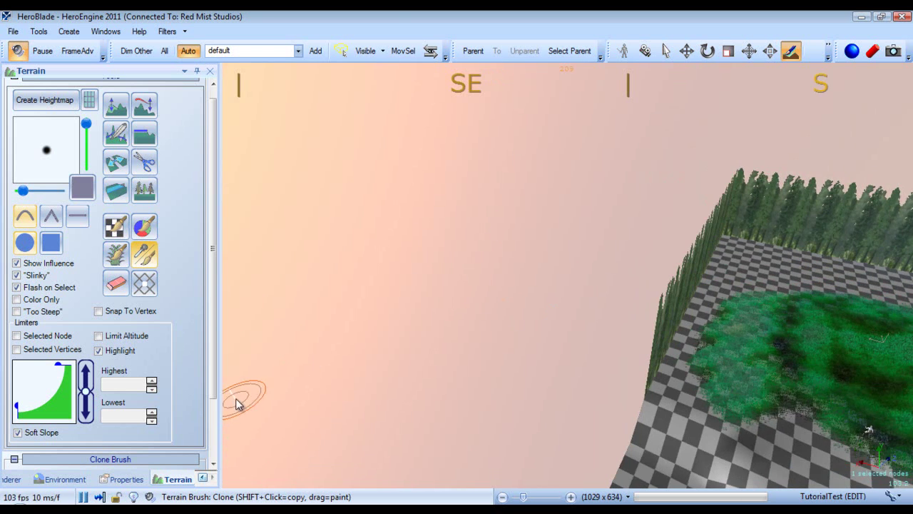
- Erase the grass billboards across the field with the Dynamic Detail brush, leaving the ground texture and tint
click(214, 410)
mouse_move(350, 332)
right_down()
mouse_move(410, 316)
mouse_move(390, 312)
mouse_move(377, 312)
mouse_move(514, 366)
mouse_move(496, 351)
mouse_move(326, 305)
right_up()
key(w)
click(117, 179)
key(s)
right_drag(573, 211, 512, 204)
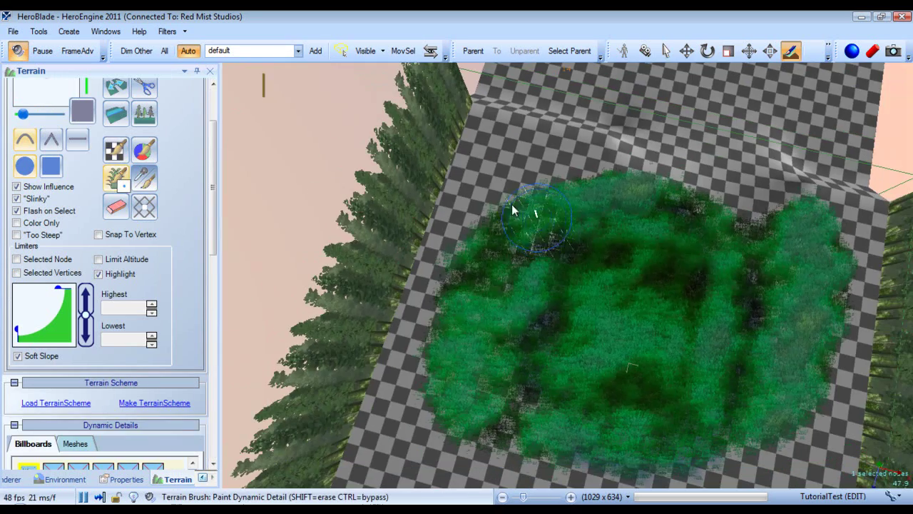
mouse_move(536, 328)
shift+mouse_down()
mouse_move(547, 371)
mouse_move(540, 438)
mouse_move(646, 422)
mouse_move(770, 264)
shift+mouse_up()
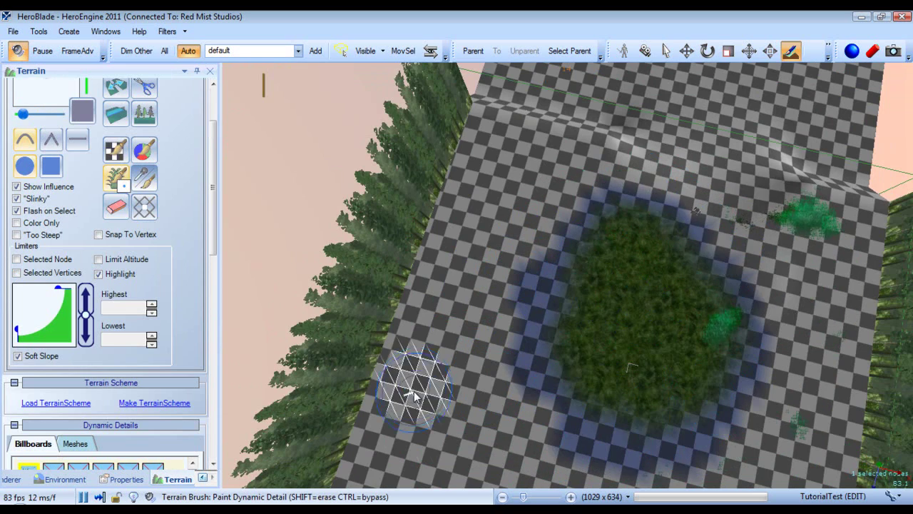
- Activate the Clone brush and show its options for textures, color and dynamic details
key(w)
mouse_move(691, 237)
right_down()
mouse_move(564, 223)
mouse_move(469, 235)
right_up()
click(148, 177)
right_drag(387, 182, 399, 188)
key(s)
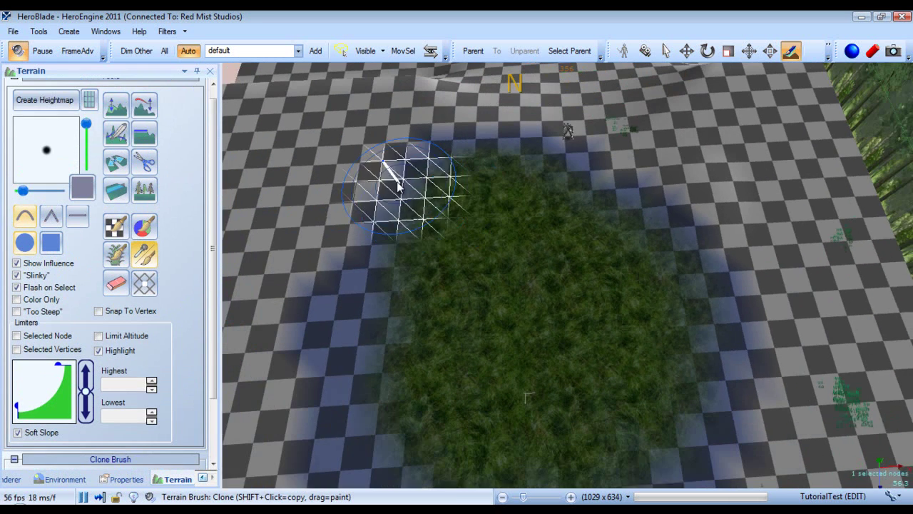
drag(213, 327, 212, 401)
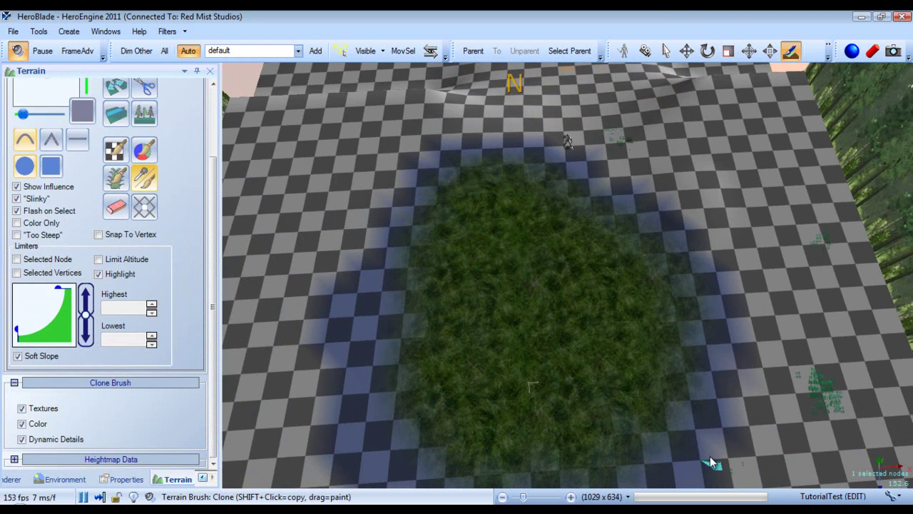
click(710, 457)
click(144, 180)
- Try Clone brush strokes on the terrain and sample a bare checkered area as the source
mouse_move(334, 204)
mouse_down()
mouse_move(403, 260)
mouse_move(485, 453)
mouse_move(366, 344)
mouse_move(502, 163)
mouse_move(614, 428)
mouse_move(522, 249)
mouse_move(592, 456)
mouse_move(525, 439)
mouse_up()
mouse_move(657, 249)
middle_down()
mouse_move(592, 249)
mouse_move(558, 220)
middle_up()
mouse_move(648, 163)
mouse_down()
mouse_move(550, 171)
mouse_move(561, 346)
mouse_move(604, 335)
mouse_move(716, 206)
mouse_move(563, 265)
mouse_up()
mouse_move(563, 266)
middle_down()
mouse_move(550, 206)
mouse_move(577, 223)
mouse_move(593, 204)
mouse_move(582, 206)
mouse_move(598, 229)
mouse_move(619, 220)
mouse_move(564, 231)
middle_up()
scroll(581, 221, up, 5)
scroll(583, 208, down, 5)
shift+click(616, 335)
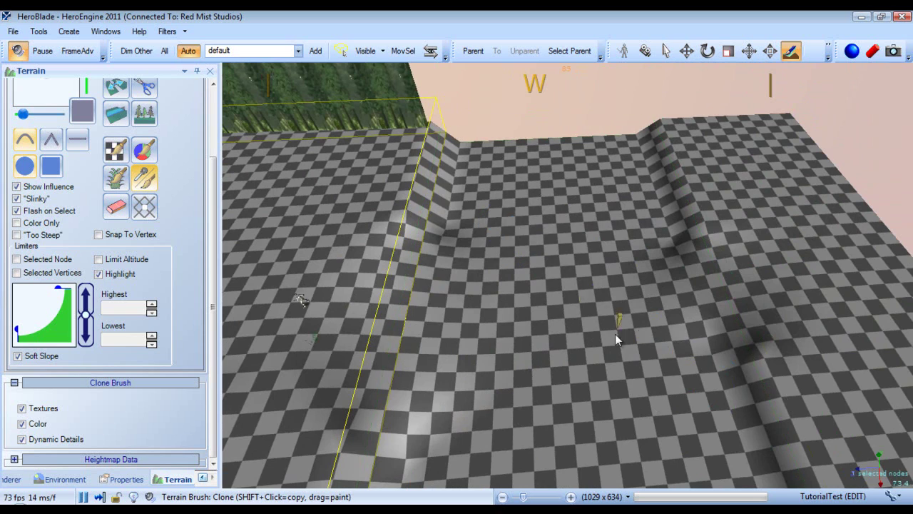
mouse_move(499, 224)
right_down()
mouse_move(621, 227)
mouse_move(608, 227)
mouse_move(607, 214)
mouse_move(530, 249)
right_up()
click(607, 227)
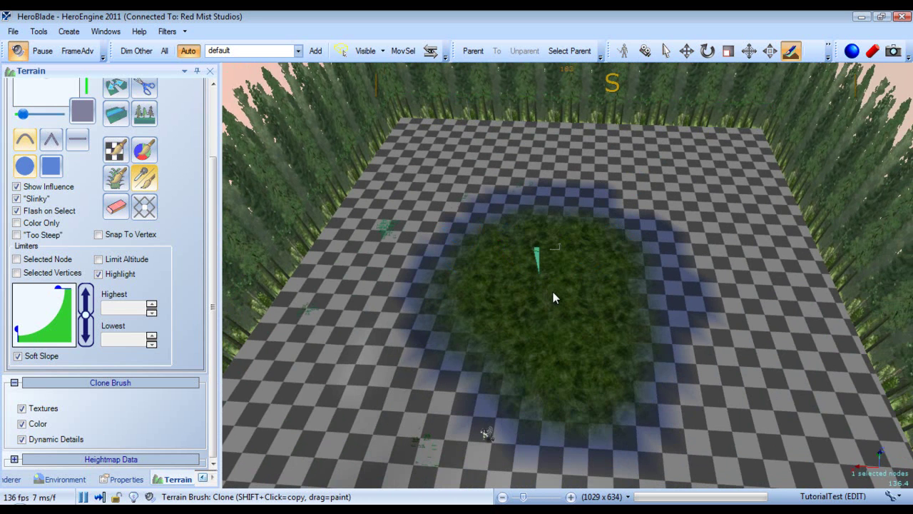
- Sample bare ground beside the painted patch, try cloning it over the patch and undo the strokes
shift+click(839, 428)
mouse_move(688, 386)
mouse_down()
mouse_move(621, 326)
mouse_move(526, 269)
mouse_up()
key(ctrl+z)
key(ctrl+z)
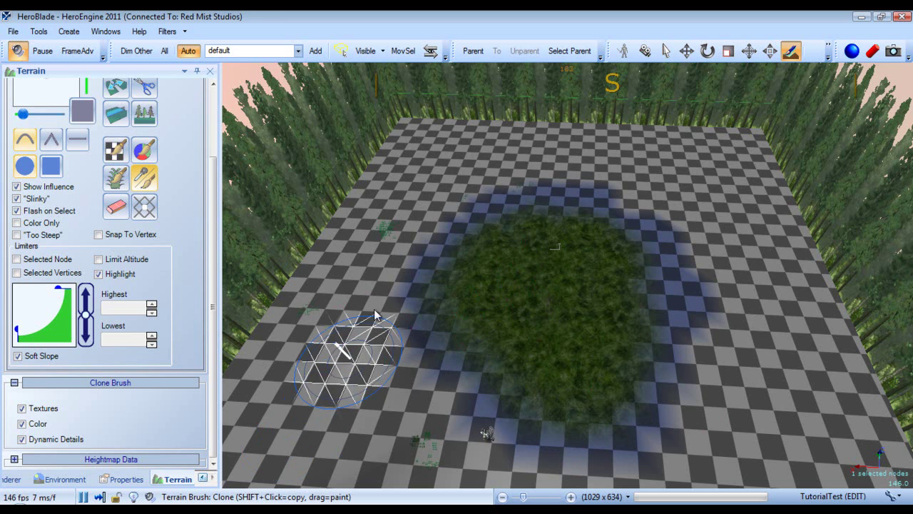
drag(408, 295, 770, 264)
mouse_move(628, 250)
mouse_down()
mouse_move(577, 270)
mouse_move(615, 219)
mouse_move(642, 236)
mouse_up()
key(ctrl+z)
key(ctrl+z)
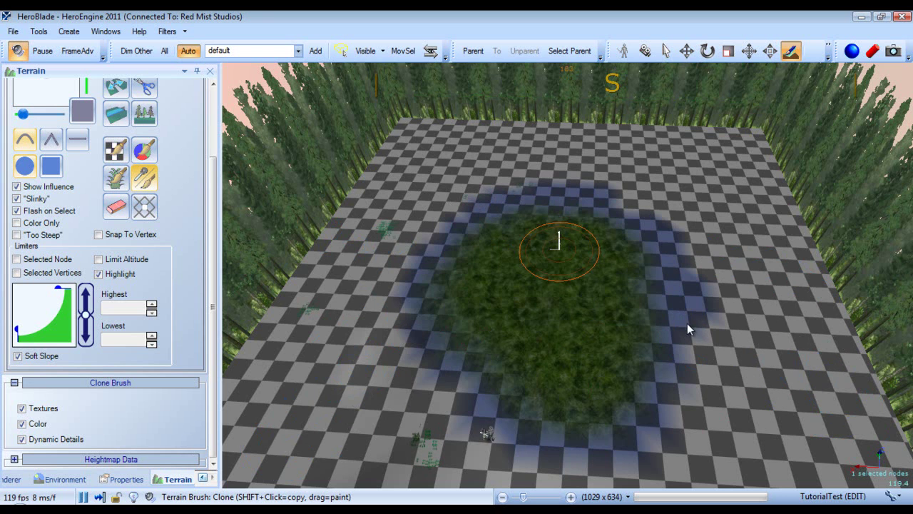
- Erase the painted patch with the Eraser, including all four texture layers, color and dynamic details
click(116, 207)
mouse_move(472, 306)
mouse_down()
mouse_move(550, 240)
mouse_move(535, 373)
mouse_move(564, 328)
mouse_up()
scroll(213, 335, down, 2)
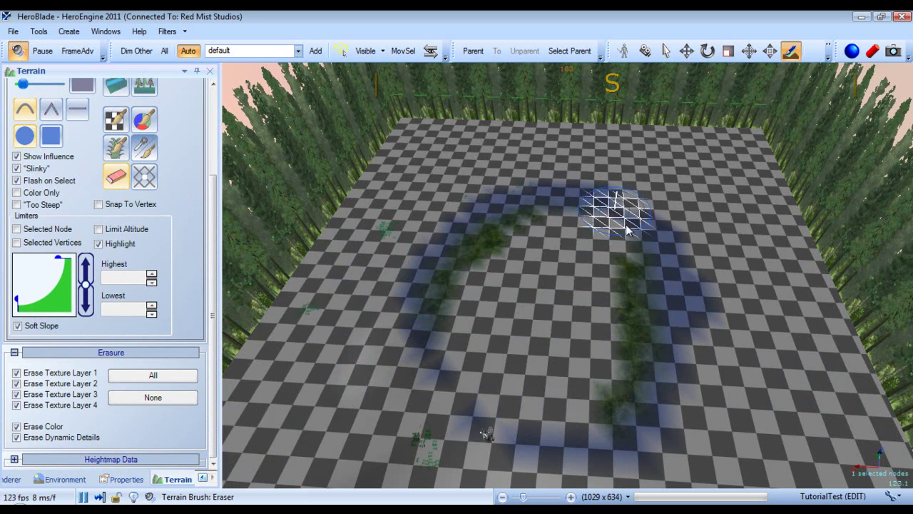
mouse_move(622, 210)
mouse_down()
mouse_move(678, 295)
mouse_move(679, 272)
mouse_move(464, 396)
mouse_move(570, 204)
mouse_move(483, 202)
mouse_move(414, 244)
mouse_move(385, 285)
mouse_up()
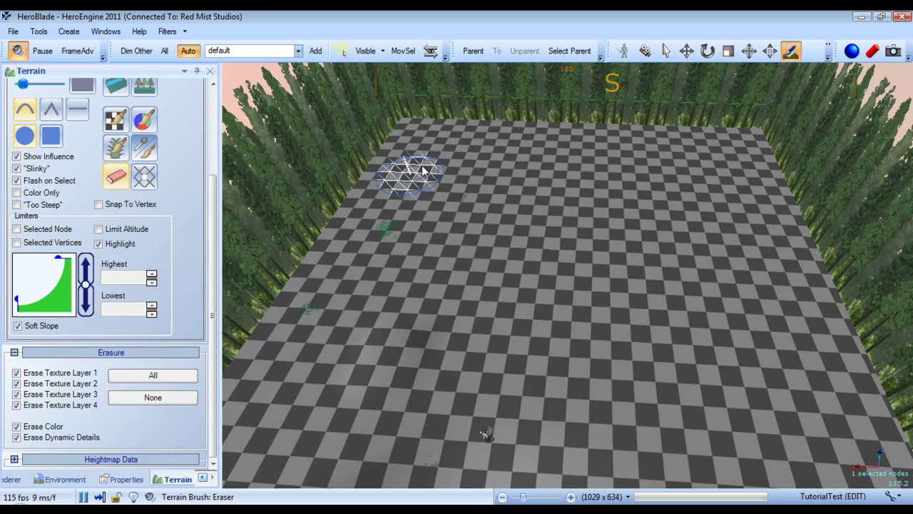
- Try clearing all the erasure options, then undo the erasing of the painted patch
click(184, 400)
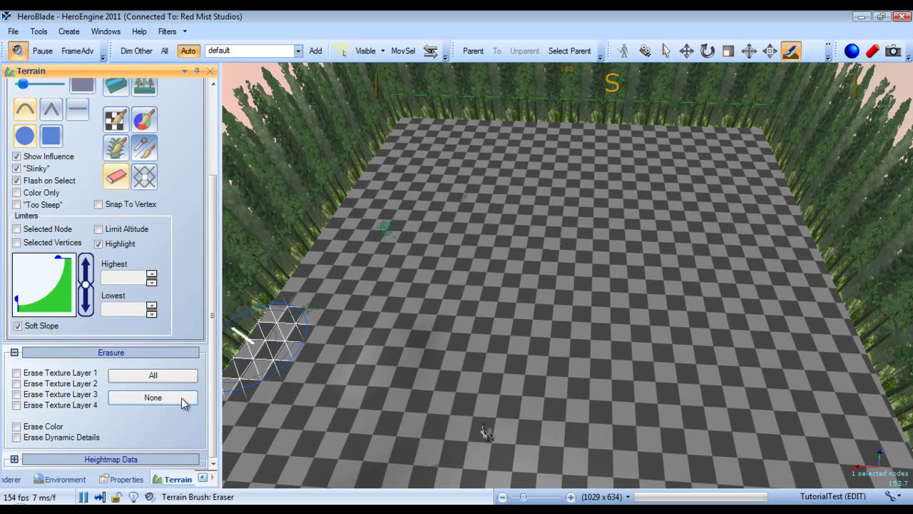
key(ctrl+z)
key(ctrl+z)
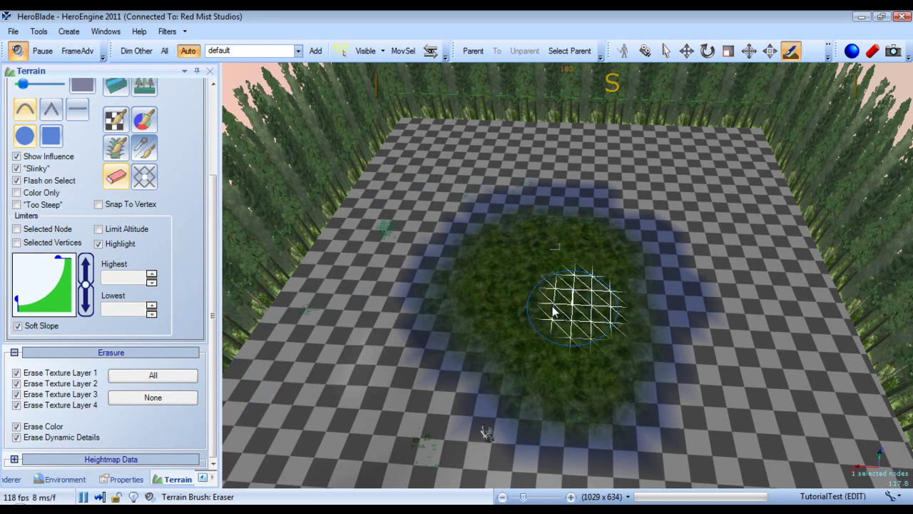
- Select the vertices across the painted grass patch and inspect their markers up close
click(145, 179)
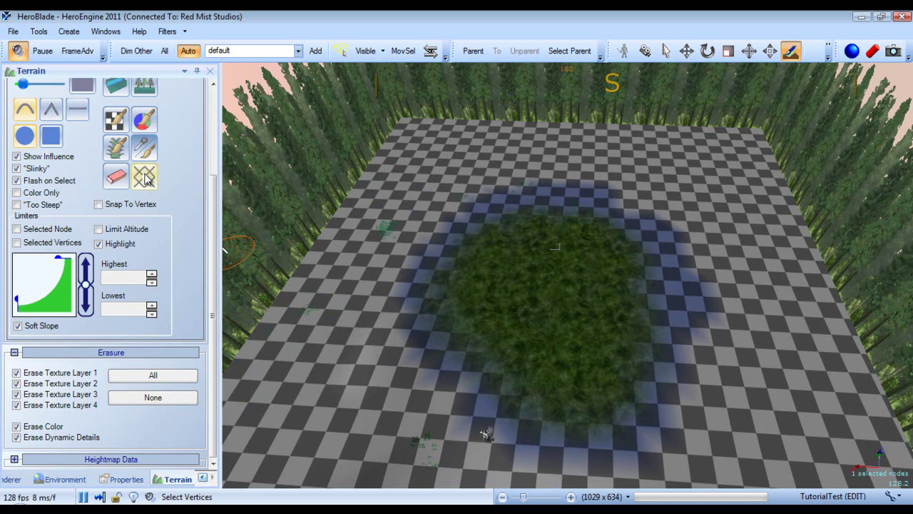
scroll(214, 263, down, 2)
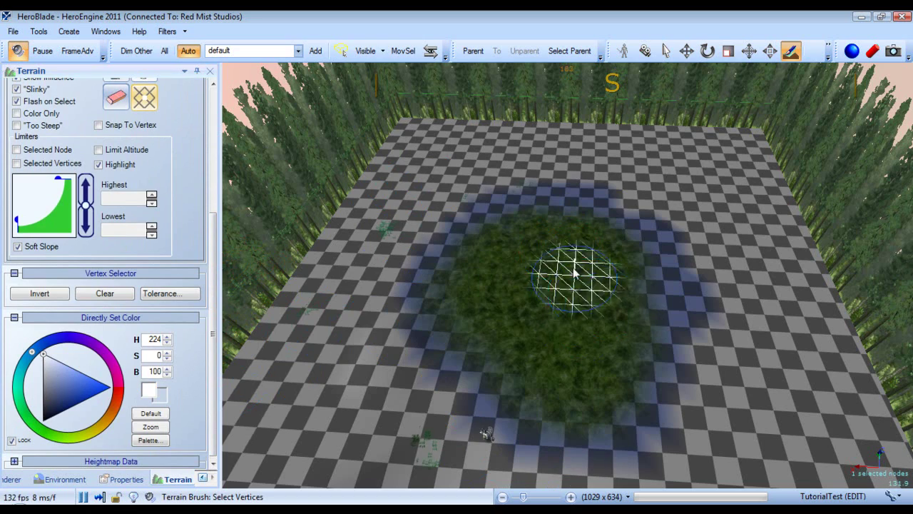
mouse_move(576, 265)
mouse_down()
mouse_move(499, 269)
mouse_move(581, 261)
mouse_move(556, 279)
mouse_up()
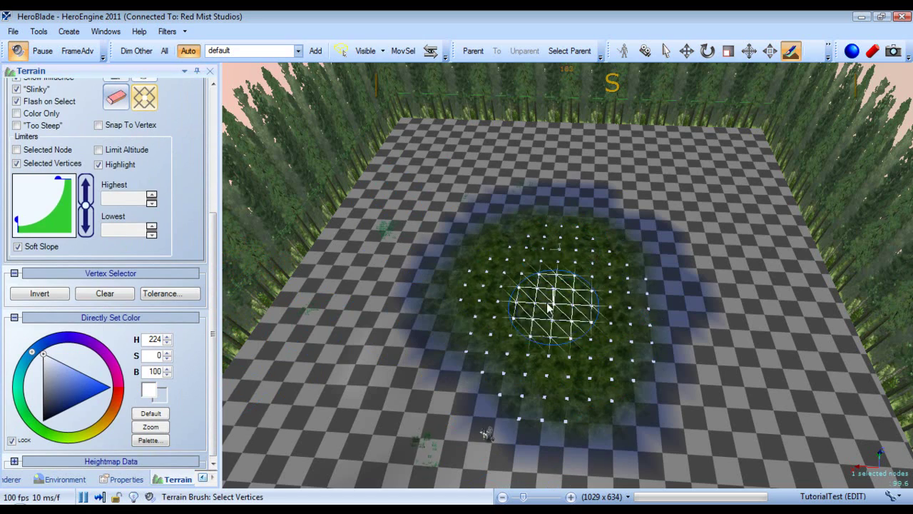
key(w)
right_drag(451, 276, 494, 266)
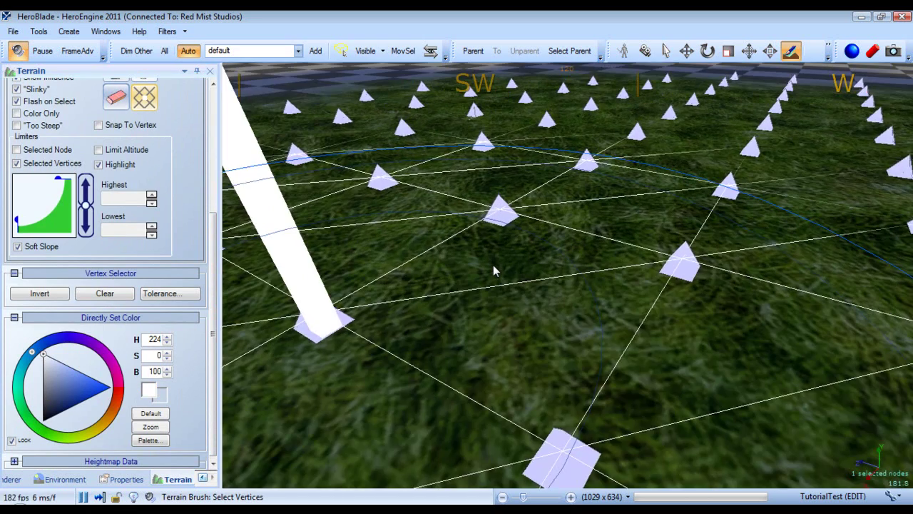
scroll(493, 265, down, 5)
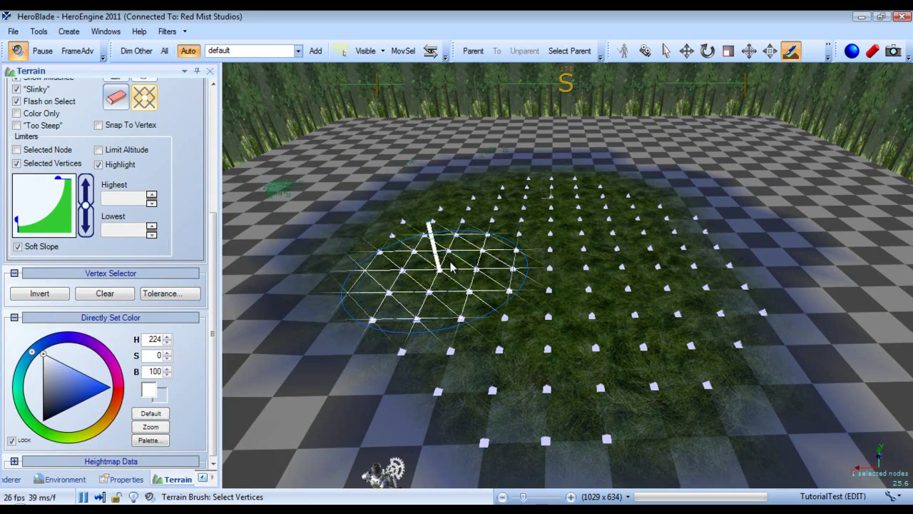
scroll(143, 178, up, 5)
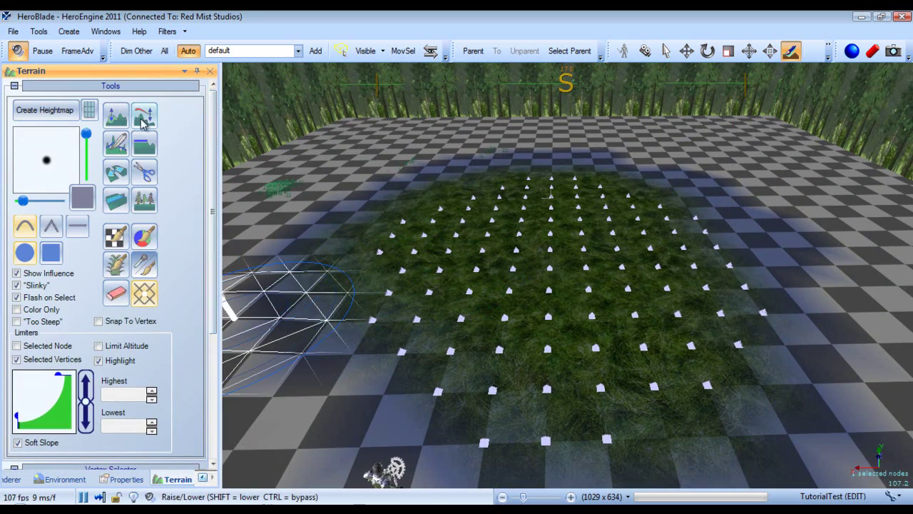
- Try reshaping the selected vertices of the grass patch into a mound with the Raise/Lower brush
click(143, 118)
mouse_move(475, 229)
mouse_down()
mouse_move(700, 326)
mouse_move(314, 336)
mouse_up()
mouse_move(591, 277)
right_down()
mouse_move(568, 287)
mouse_move(524, 278)
right_up()
mouse_move(615, 260)
mouse_down()
mouse_move(644, 248)
mouse_move(667, 255)
mouse_up()
right_drag(667, 255, 564, 264)
mouse_move(421, 278)
mouse_down()
mouse_move(495, 262)
mouse_move(512, 292)
mouse_move(559, 253)
mouse_up()
- Undo all Raise/Lower strokes on the grass patch
key(ctrl+z)
key(ctrl+z)
key(ctrl+z)
key(ctrl+z)
key(ctrl+z)
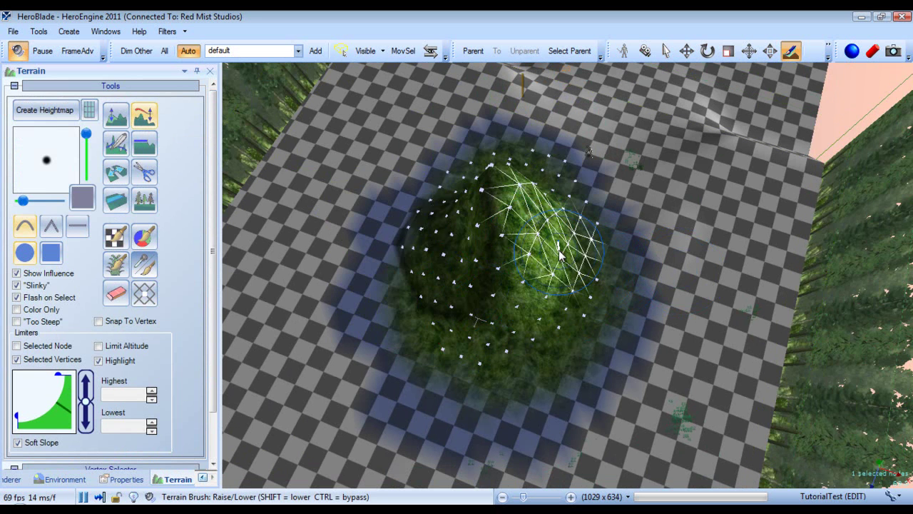
key(ctrl+z)
- Try pulling the grass patch's selected vertices up into several peaks with the Edit Height brush
click(117, 118)
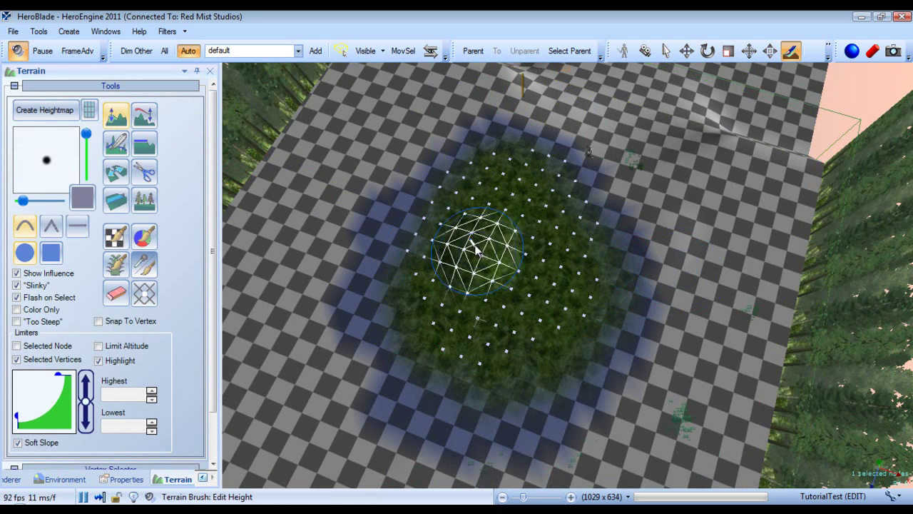
mouse_move(476, 247)
mouse_down()
mouse_move(534, 261)
mouse_move(500, 265)
mouse_move(520, 265)
mouse_move(519, 208)
mouse_move(540, 194)
mouse_move(438, 285)
mouse_move(484, 332)
mouse_up()
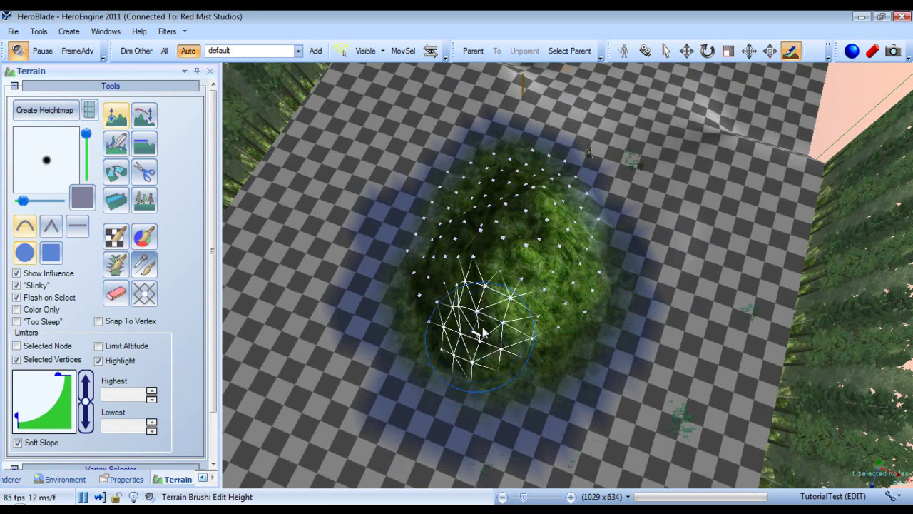
mouse_move(535, 293)
right_down()
mouse_move(535, 259)
mouse_move(592, 260)
right_up()
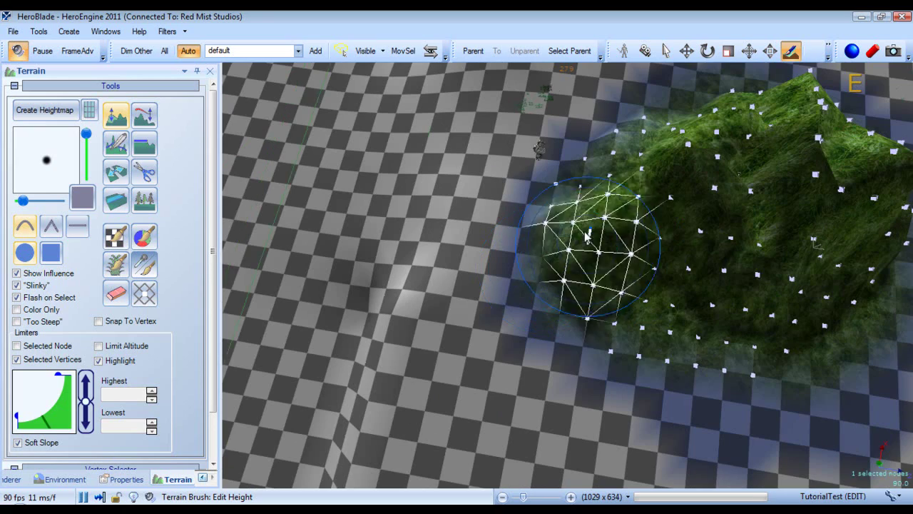
drag(664, 290, 742, 316)
mouse_move(821, 303)
right_down()
mouse_move(618, 277)
mouse_move(724, 263)
mouse_move(581, 380)
right_up()
right_drag(671, 351, 680, 320)
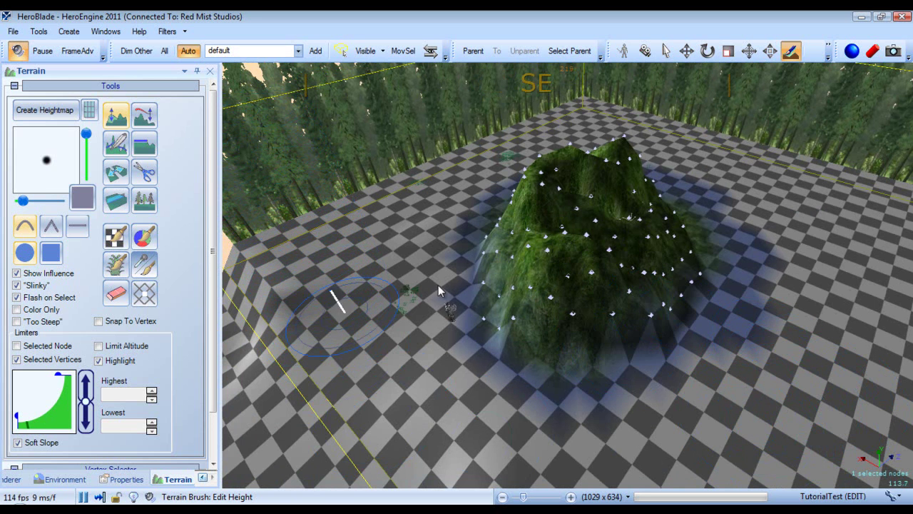
mouse_move(549, 207)
mouse_down()
mouse_move(571, 235)
mouse_move(575, 311)
mouse_move(692, 304)
mouse_move(727, 333)
mouse_up()
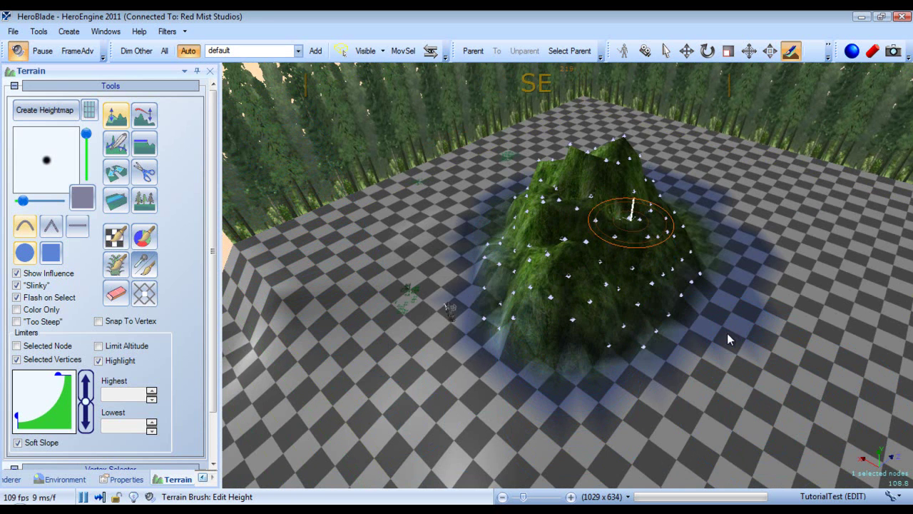
- Undo all Edit Height changes to the grass patch
key(ctrl+z)
key(ctrl+z)
key(ctrl+z)
key(ctrl+z)
key(ctrl+z)
key(ctrl+z)
key(ctrl+z)
key(ctrl+z)
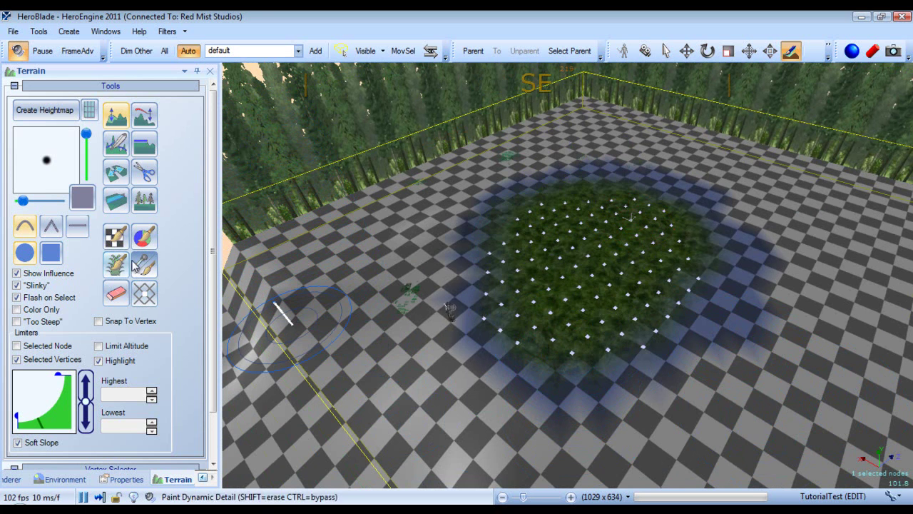
- Tint the grass patch's selected vertices a lighter yellow-green with Paint Color, and deselect them all using an enlarged Select Vertices brush
click(144, 236)
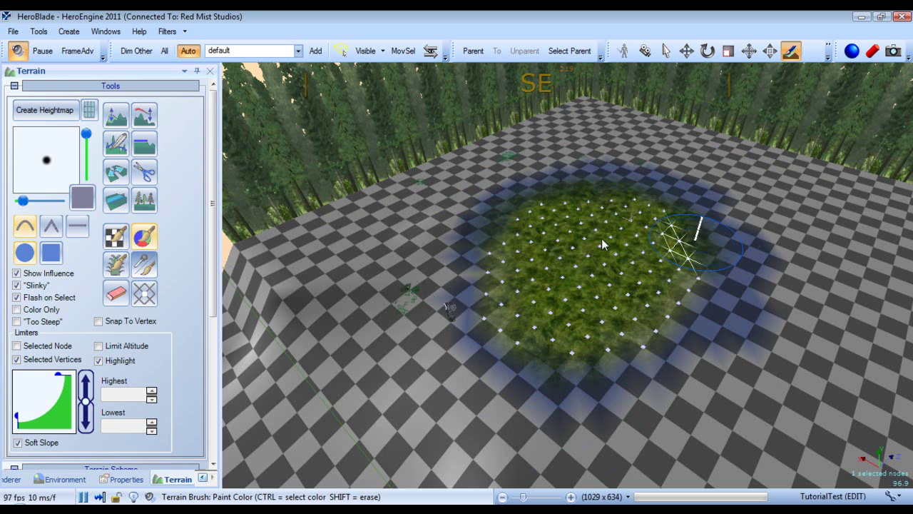
scroll(579, 247, down, 2)
scroll(579, 248, up, 4)
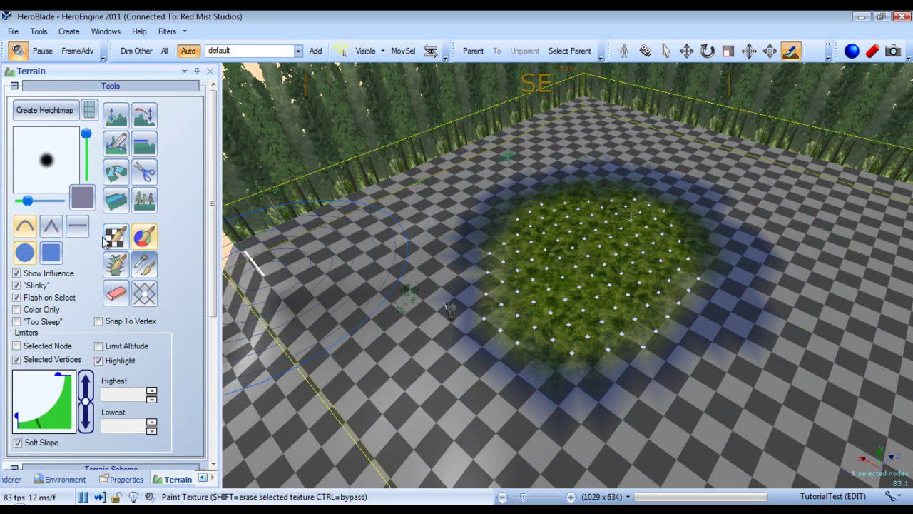
click(152, 303)
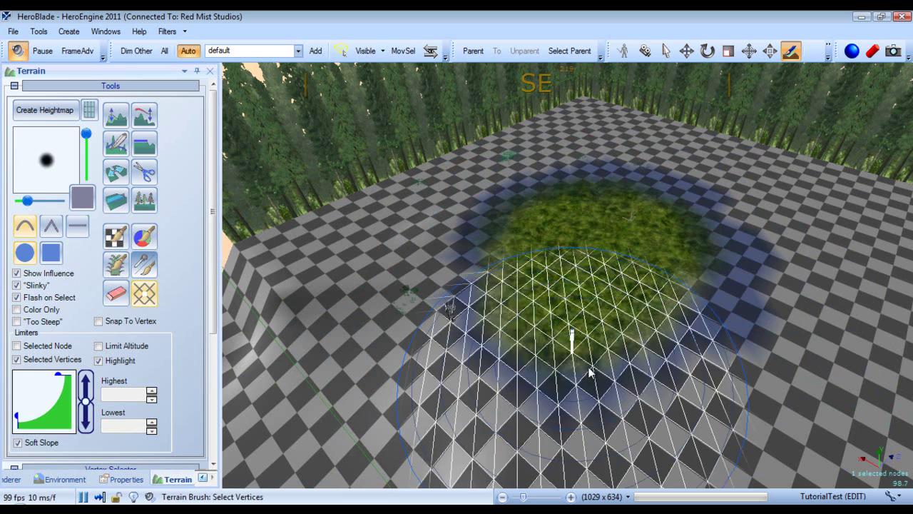
- Activate the Paint Texture brush and look over the tinted grass patch from different sides
click(144, 236)
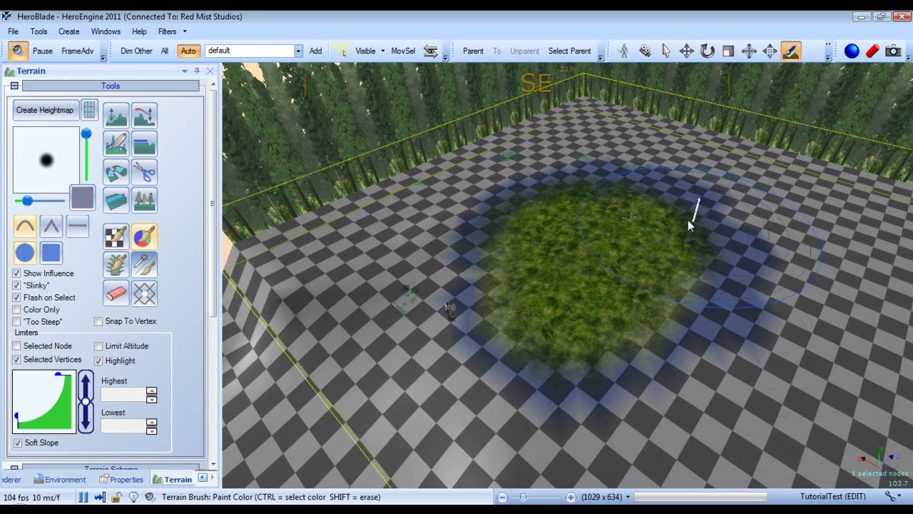
right_drag(532, 238, 498, 291)
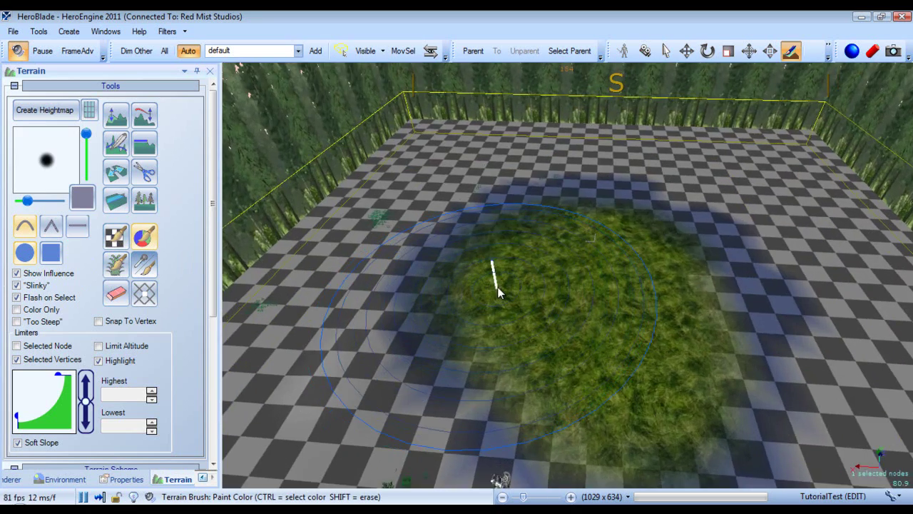
click(115, 236)
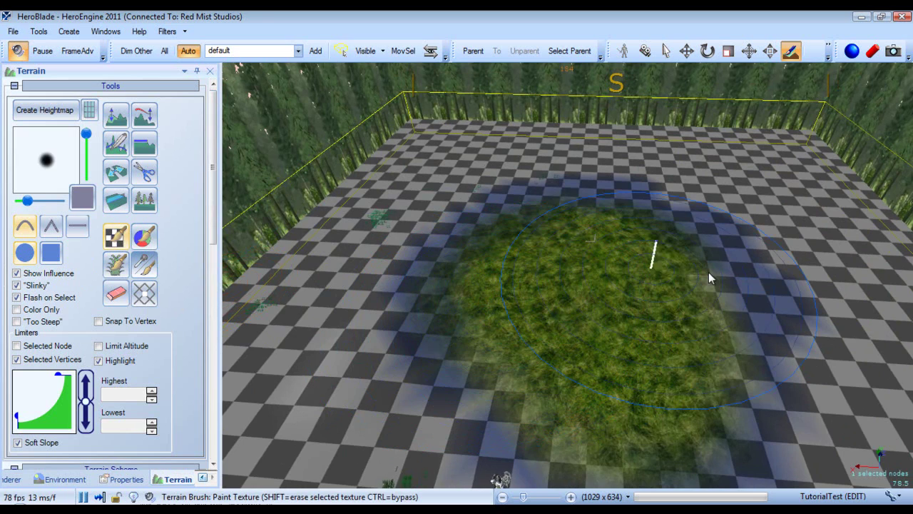
right_drag(600, 299, 313, 315)
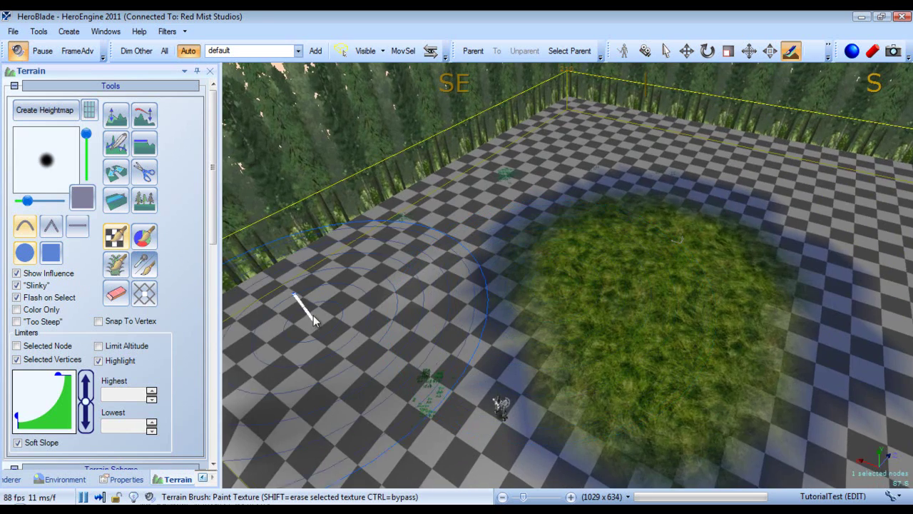
right_drag(381, 308, 440, 306)
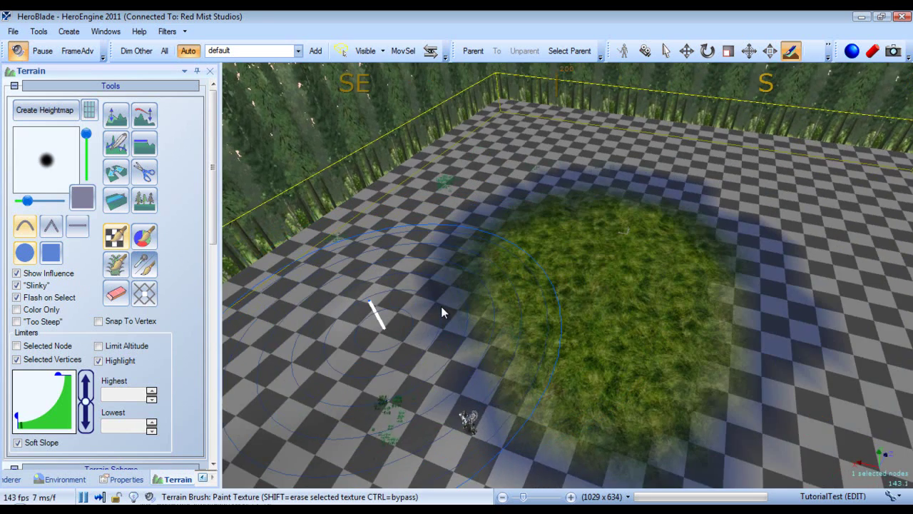